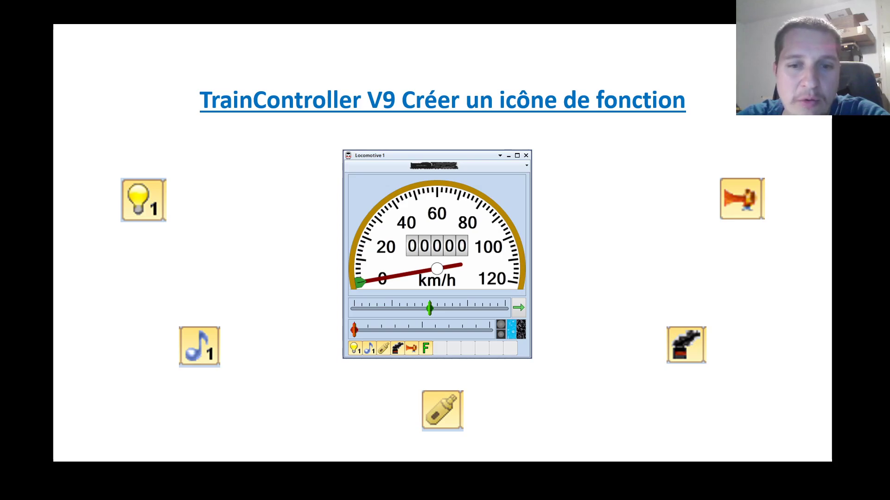
Step: Switch from the presentation to TrainController and clear the recording program's window away
key("alt+Tab")
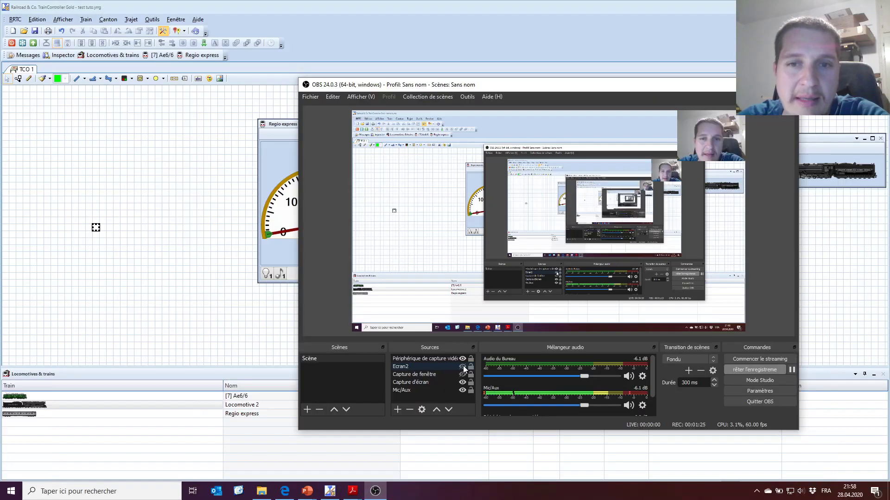
left_click(747, 85)
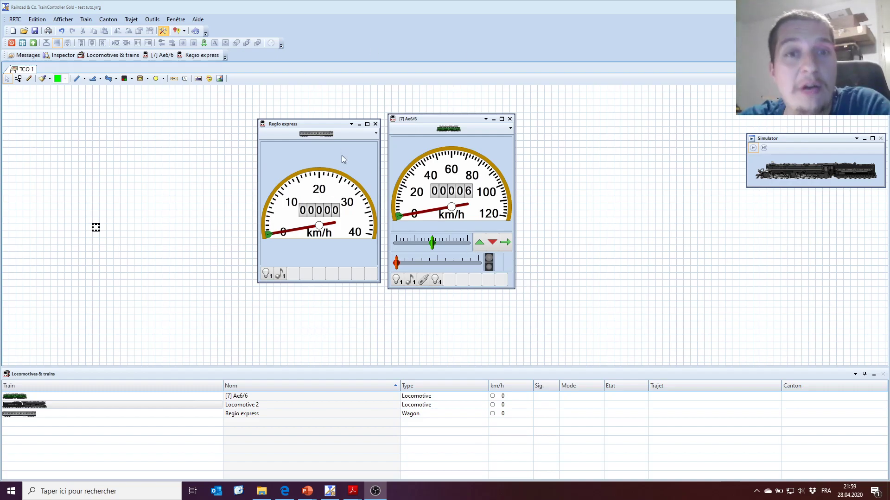
mouse_move(378, 194)
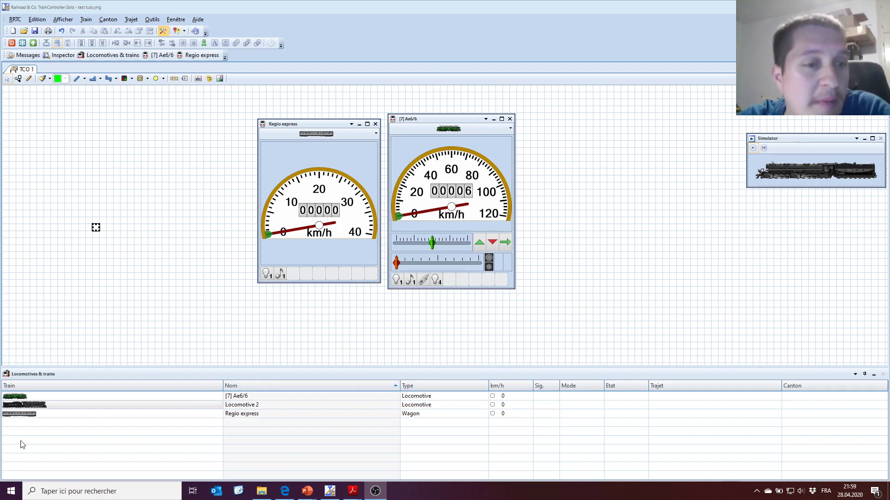
Step: In Locomotive 2's function settings, set the tooltip of the Feu function to "Feu arrière" and accept the changes
left_click(36, 406)
double_click(36, 405)
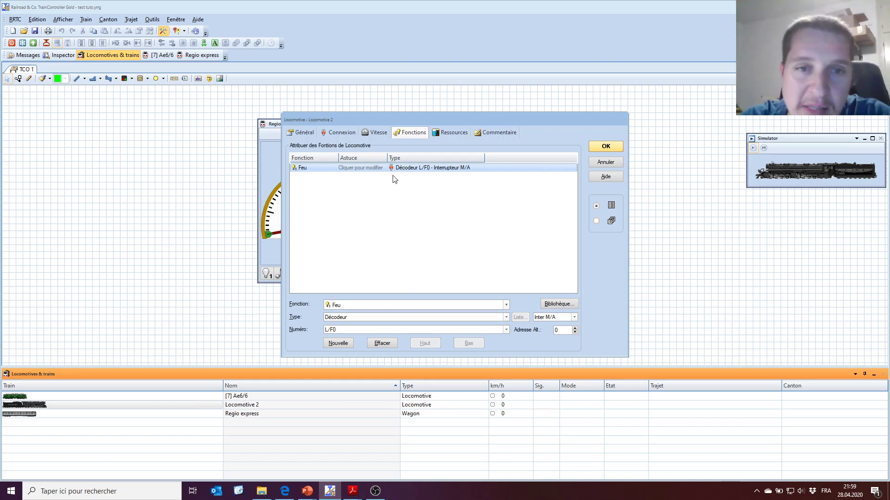
left_click(365, 169)
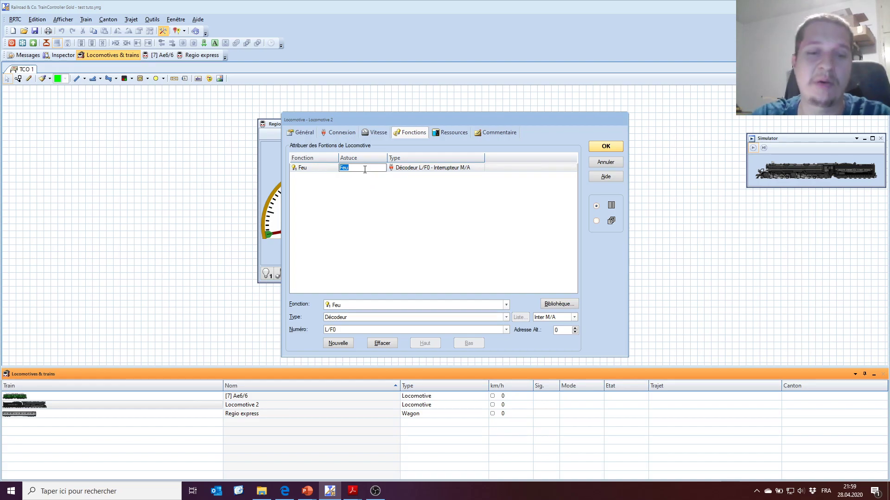
type("F")
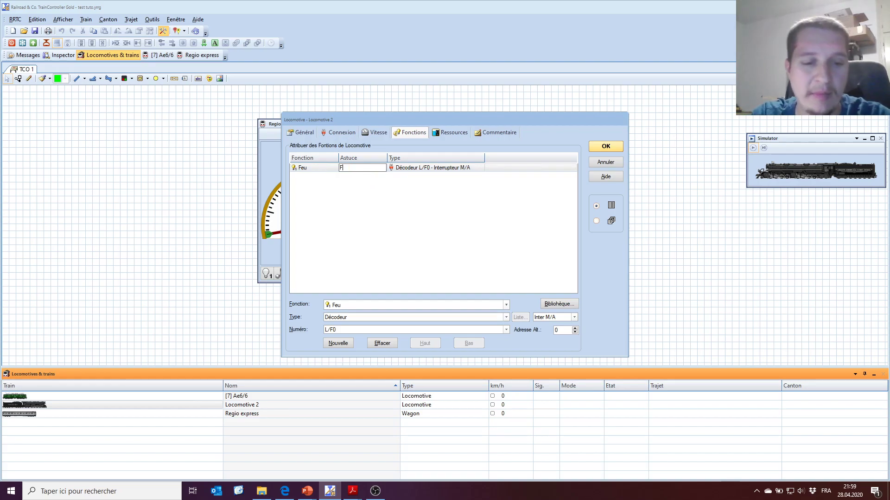
type("eu arrière")
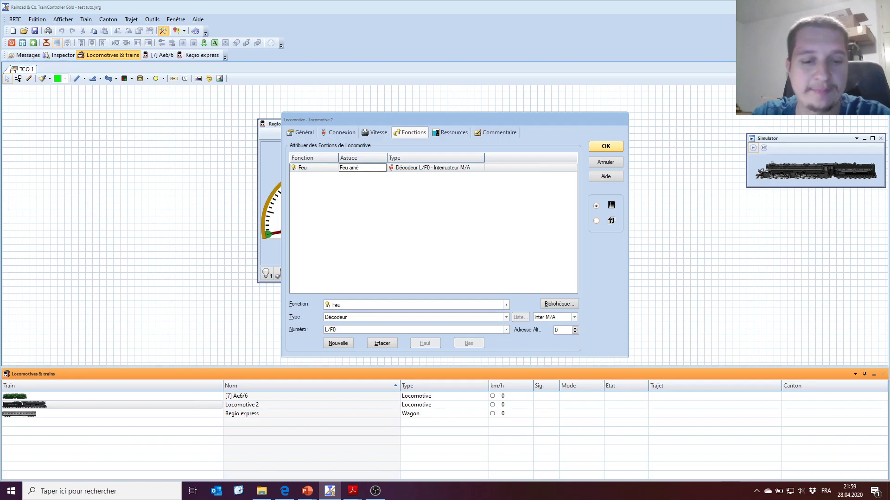
key("Return")
left_click(605, 147)
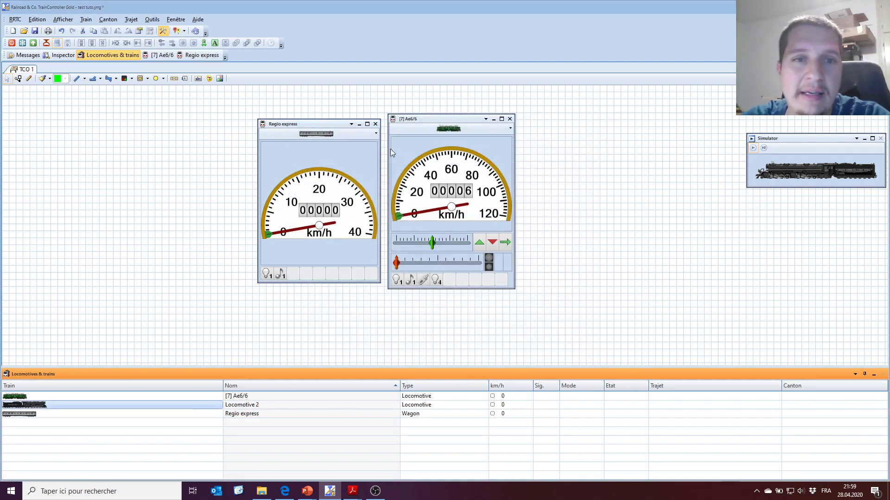
Step: Show Locomotive 2 in the [7] Ae6/6 train window and switch its "Feu arrière" function off
left_click(444, 128)
left_click(429, 153)
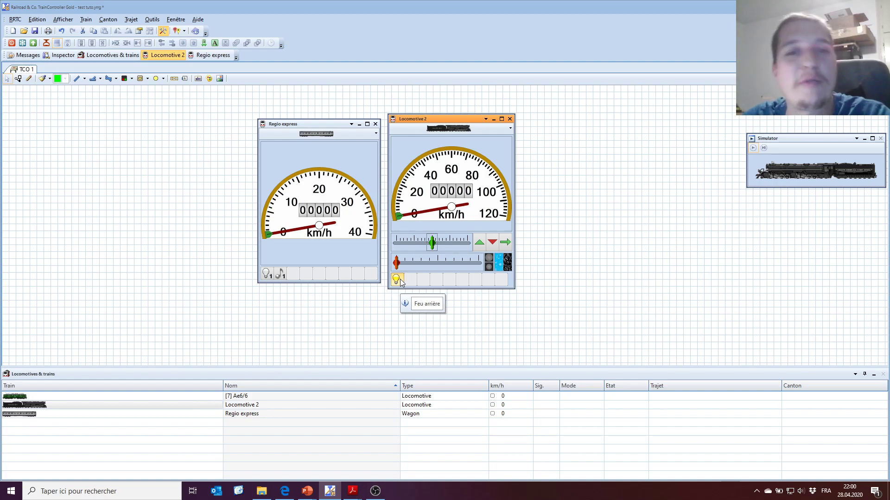
left_click(399, 279)
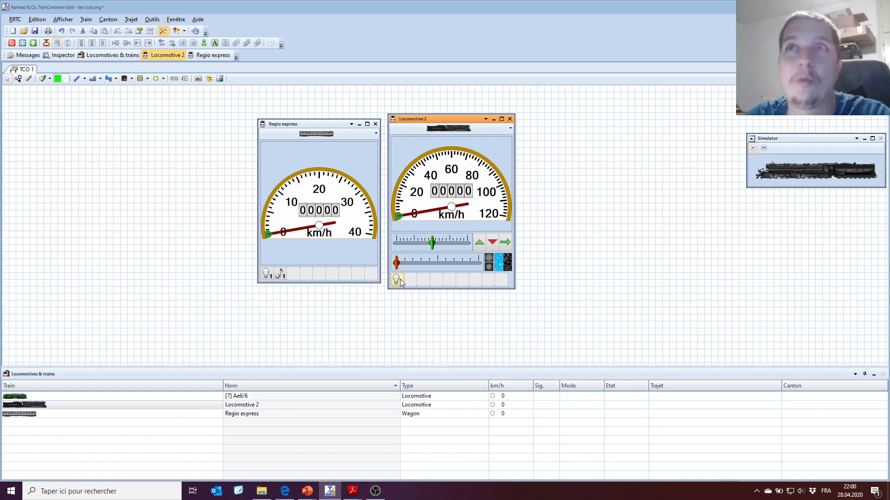
left_click_drag(444, 119, 463, 119)
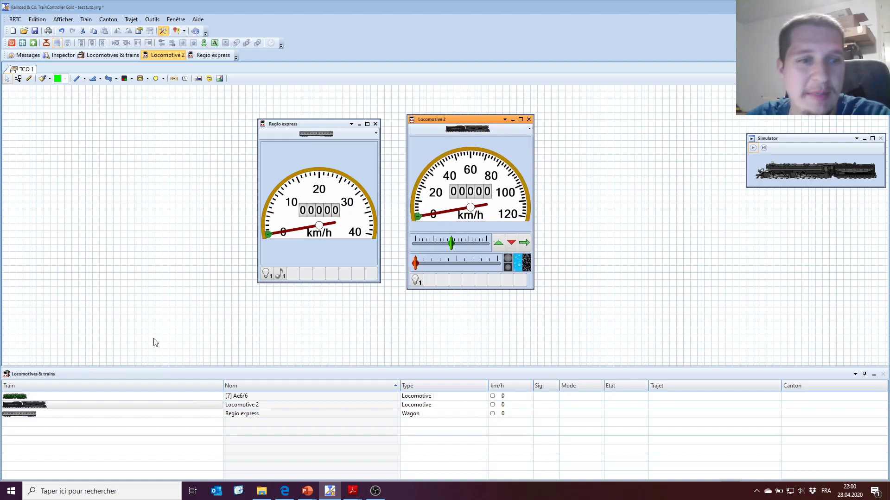
Step: Reopen Locomotive 2's function settings and look through the functions that can be assigned
double_click(84, 411)
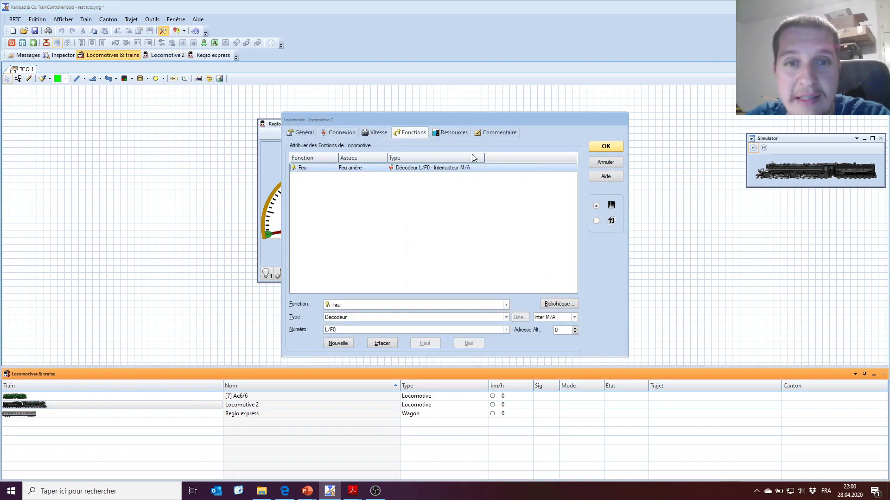
left_click_drag(495, 115, 512, 81)
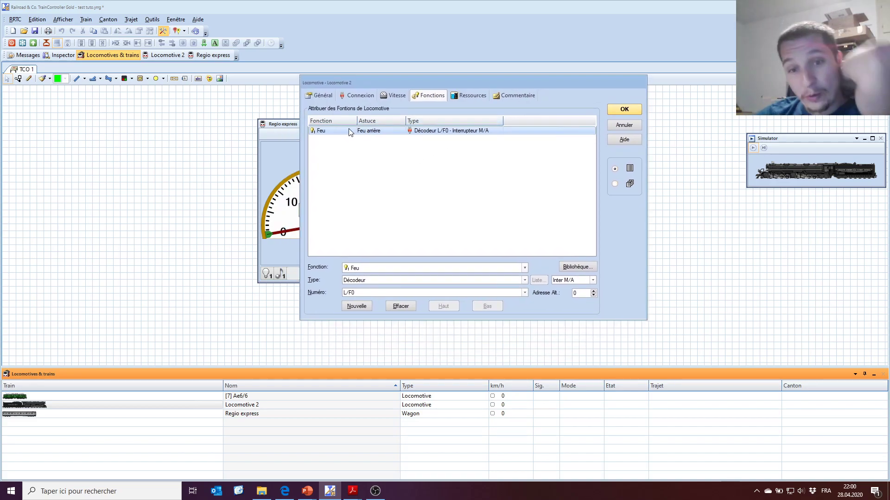
left_click(525, 268)
mouse_move(526, 289)
left_mouse_down()
mouse_move(527, 347)
mouse_move(526, 289)
left_mouse_up()
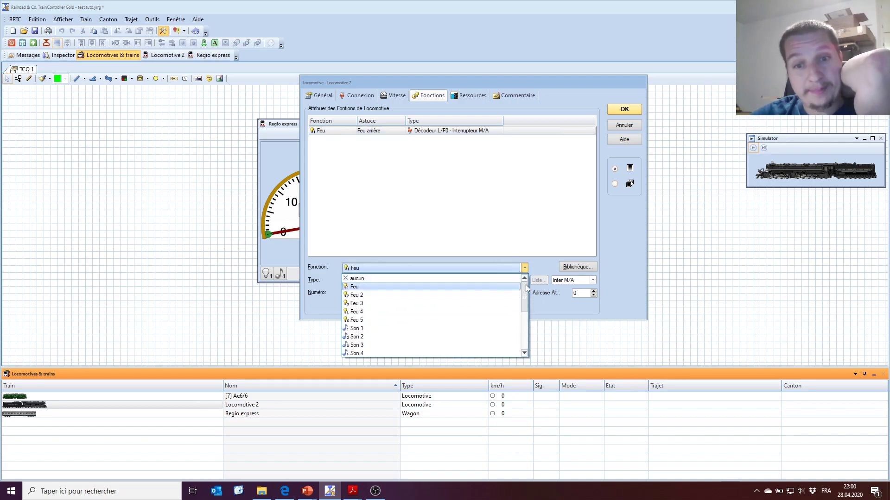
left_click(532, 224)
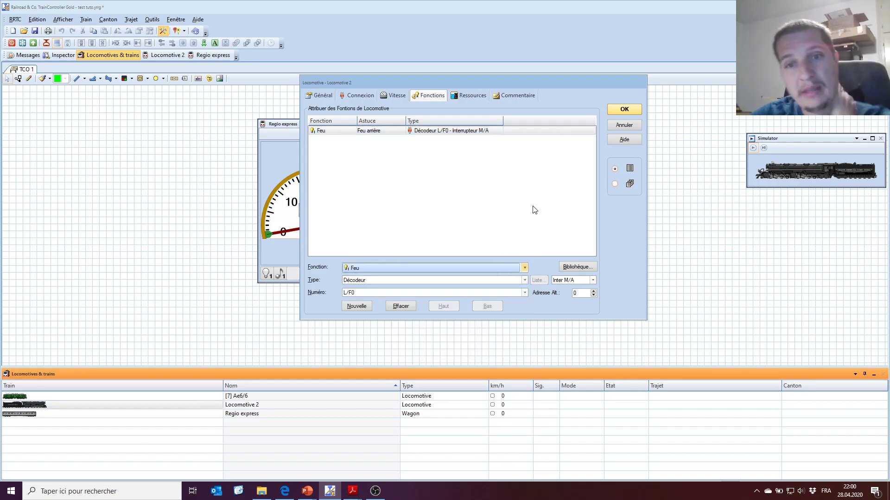
Step: Open the locomotive function library and enlarge its window to show more of the function list
left_click(578, 267)
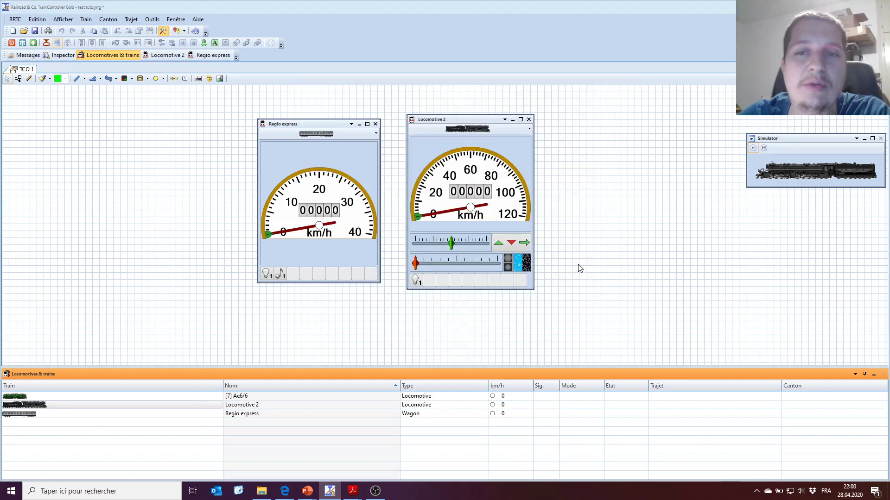
left_click_drag(533, 108, 386, 98)
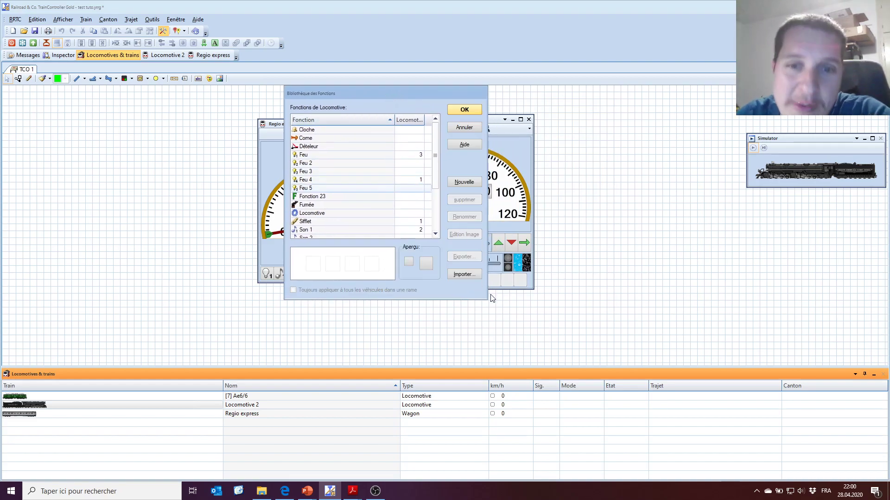
left_click_drag(487, 304, 552, 352)
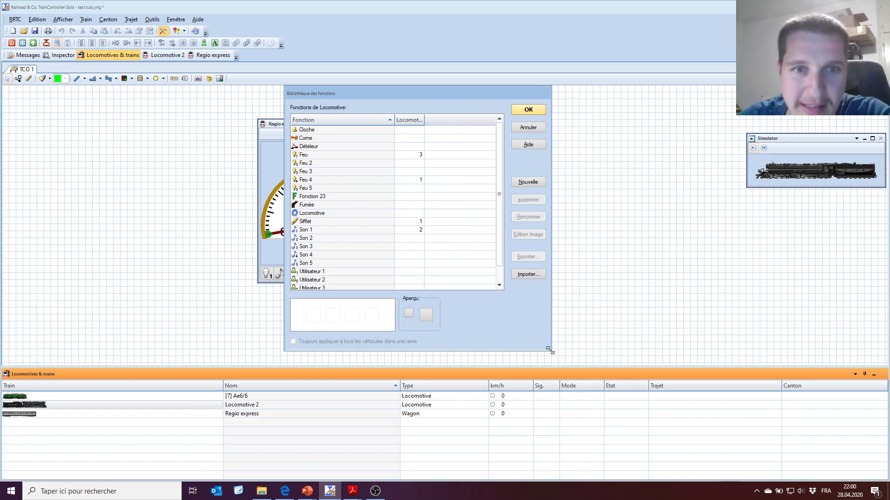
scroll(427, 172, "down", 1)
scroll(427, 172, "up", 1)
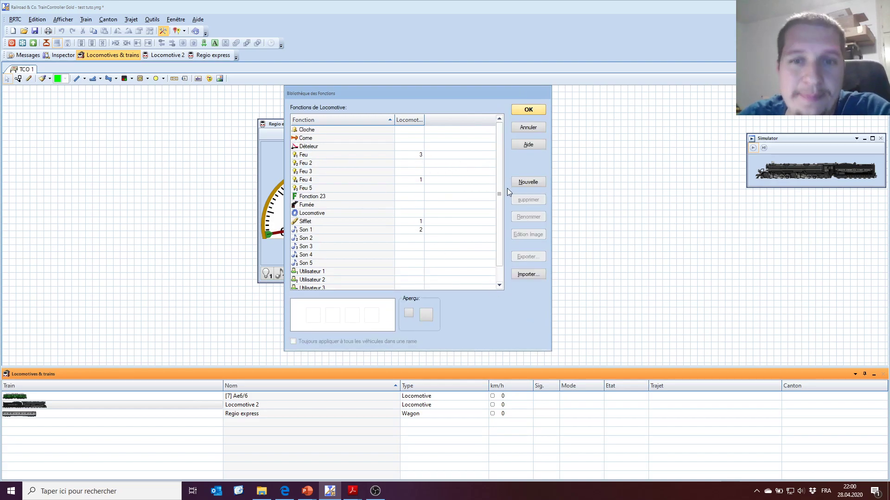
Step: Examine the library functions used by locomotives (Feu, Feu 4, Sifflet, Son 1) and Son 1's option to always apply to all vehicles
left_click(418, 155)
left_click(416, 181)
left_click(418, 222)
left_click(420, 230)
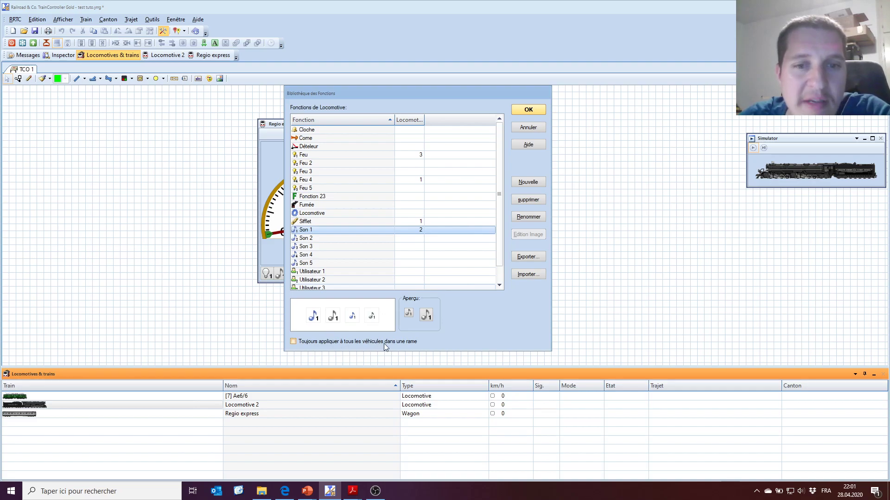
left_click(293, 341)
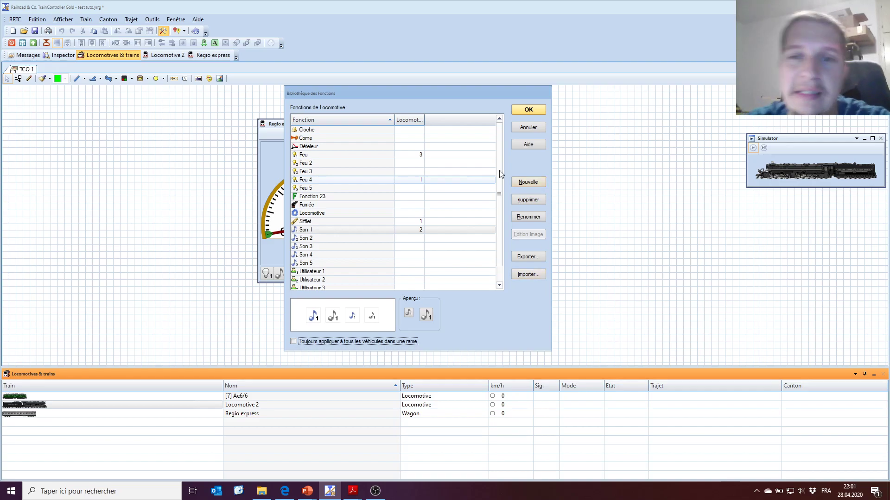
Step: Rename the library function Feu 2 as "Feu arrière rouge"
left_click(342, 163)
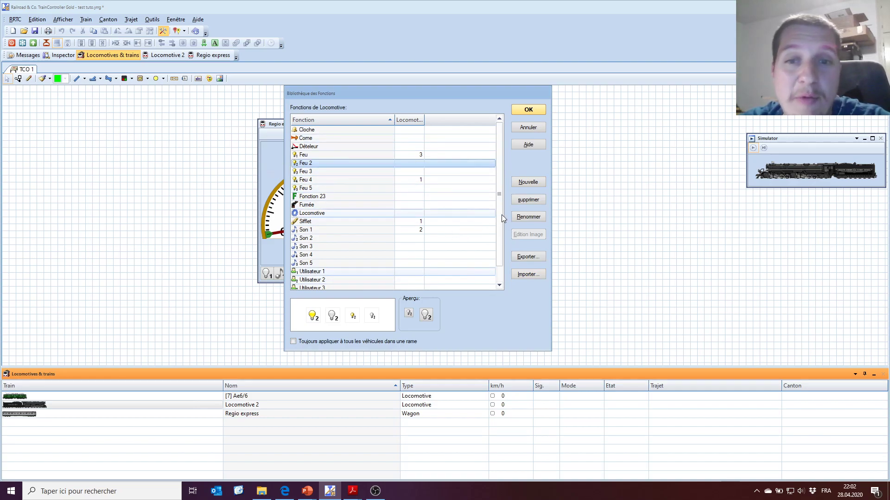
left_click(529, 218)
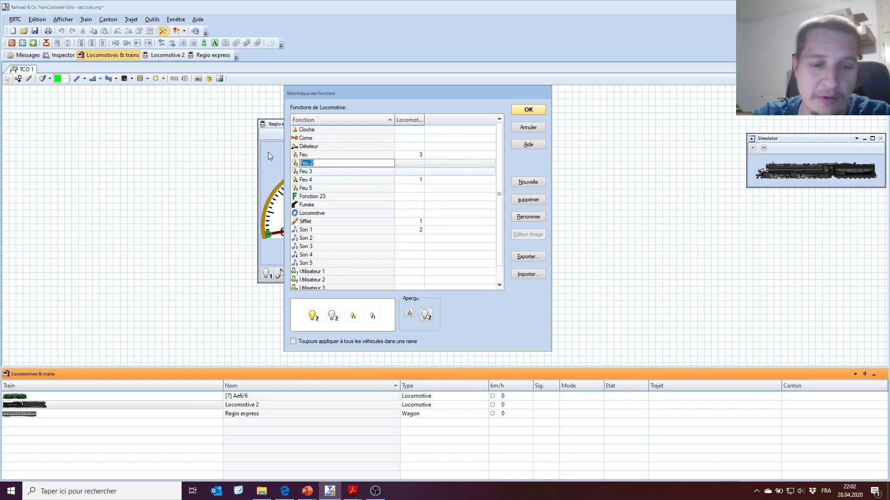
type("Feu")
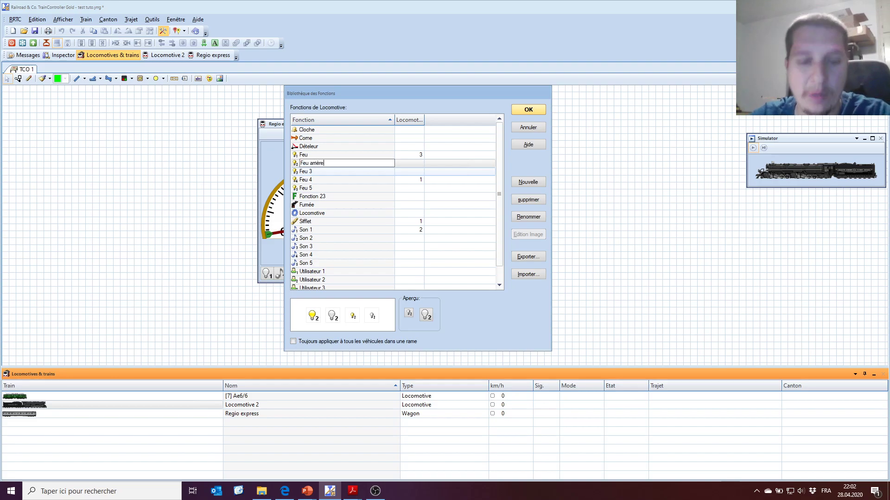
key("Return")
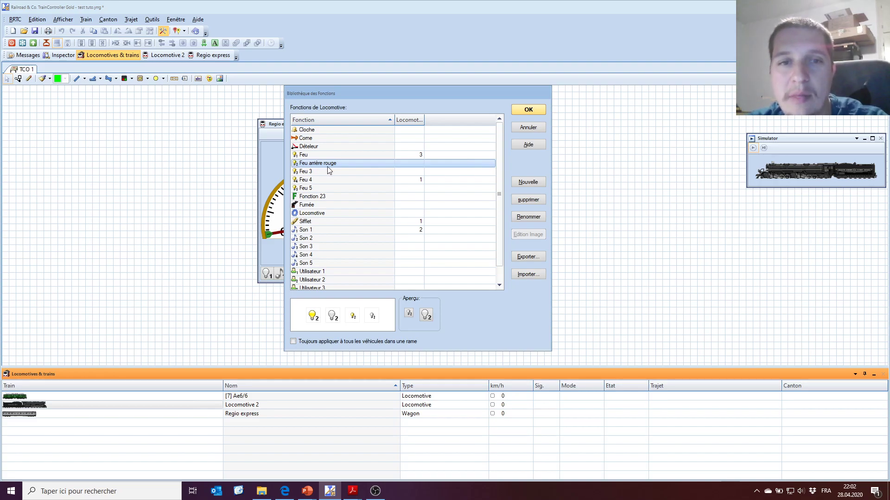
Step: Create a new function in the library and compare its icon images with those of Fonction 23
left_click(528, 182)
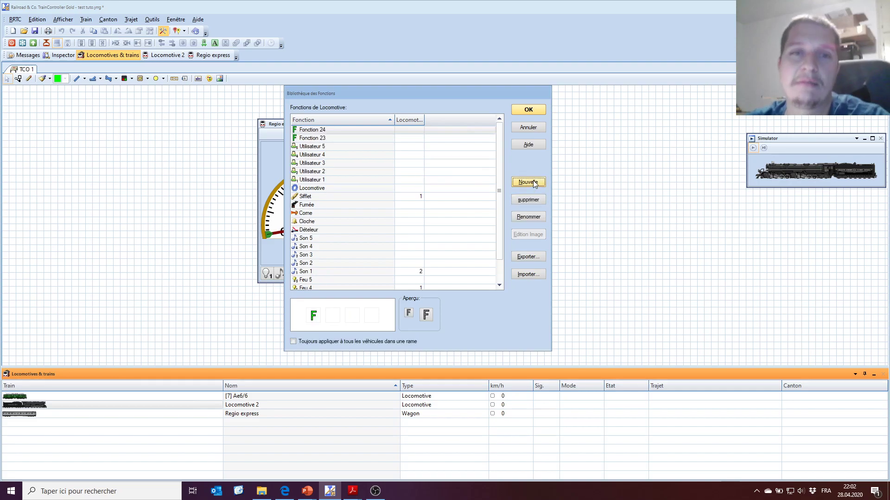
mouse_move(501, 134)
left_mouse_down()
mouse_move(501, 205)
mouse_move(502, 132)
left_mouse_up()
left_click(329, 139)
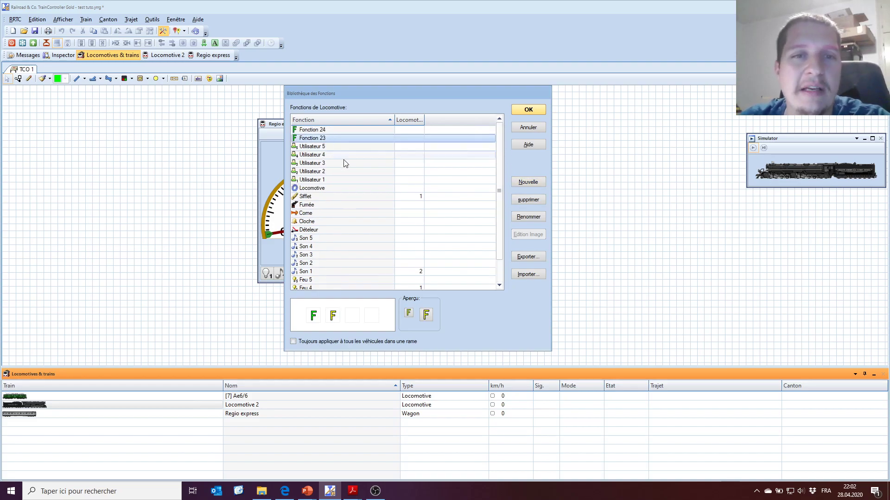
left_click(344, 132)
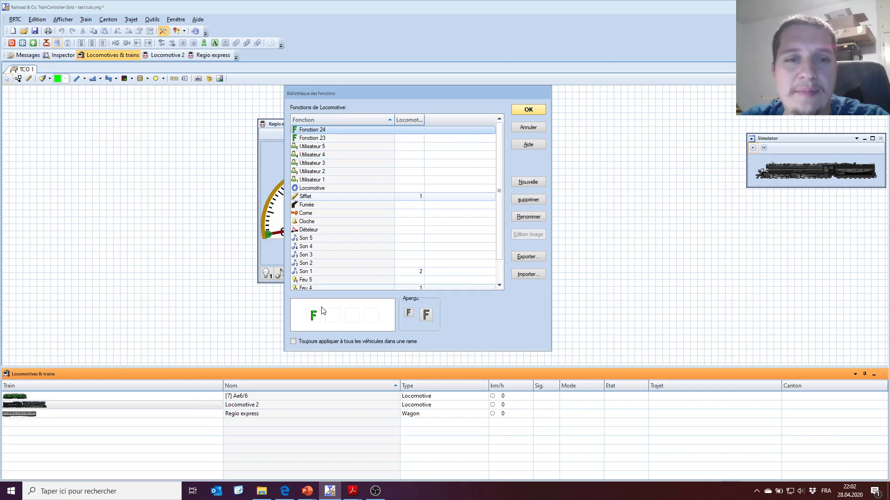
Step: Compare the new function's first icon image with Feu 5's, then open the new function's image for editing
left_click(313, 317)
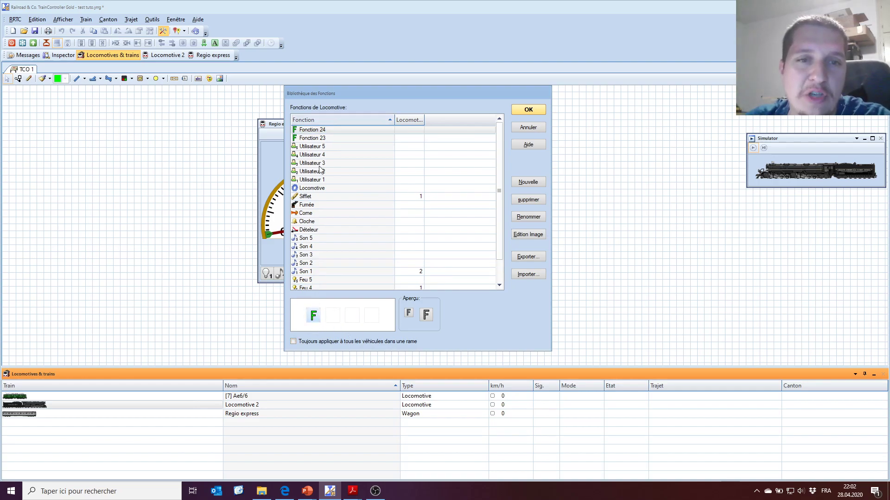
left_click(309, 280)
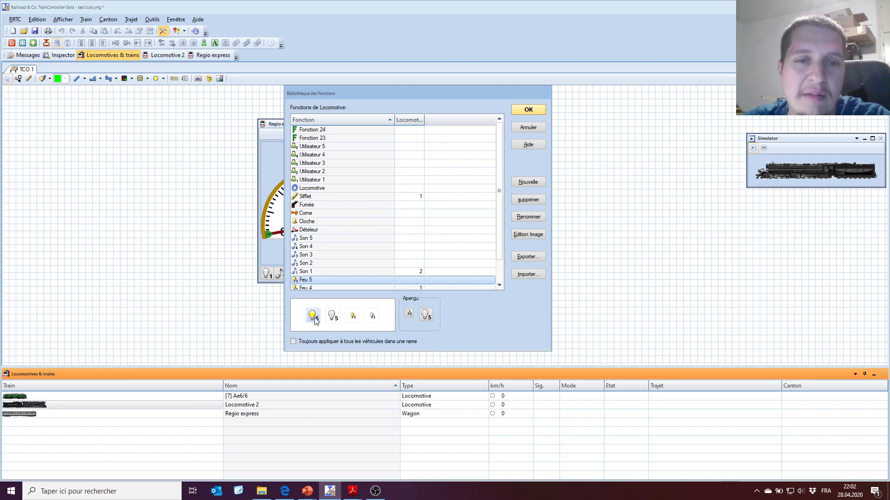
left_click(327, 130)
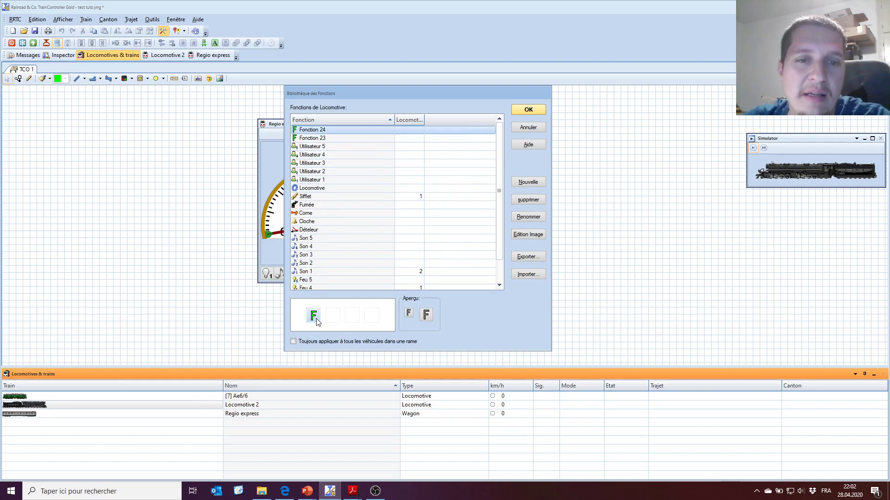
left_click(534, 231)
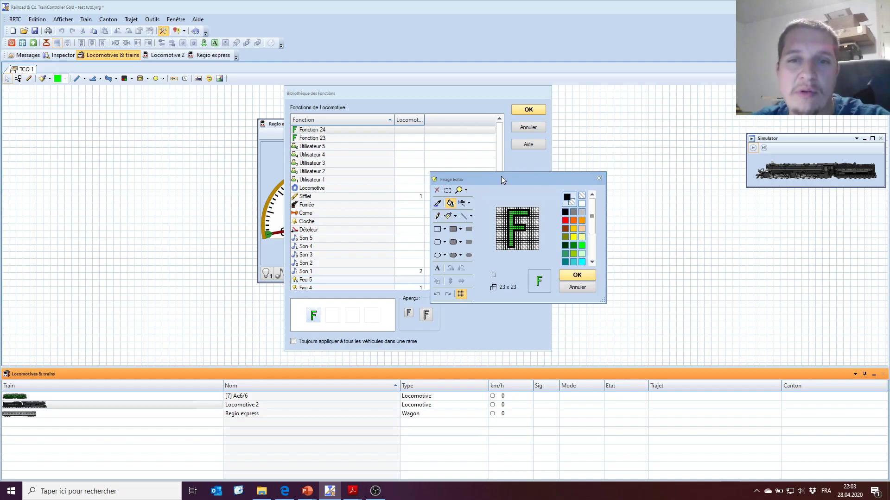
left_click_drag(501, 176, 379, 96)
Step: Set the image editor's zoom to x 16 for the new function's icon
left_click(344, 109)
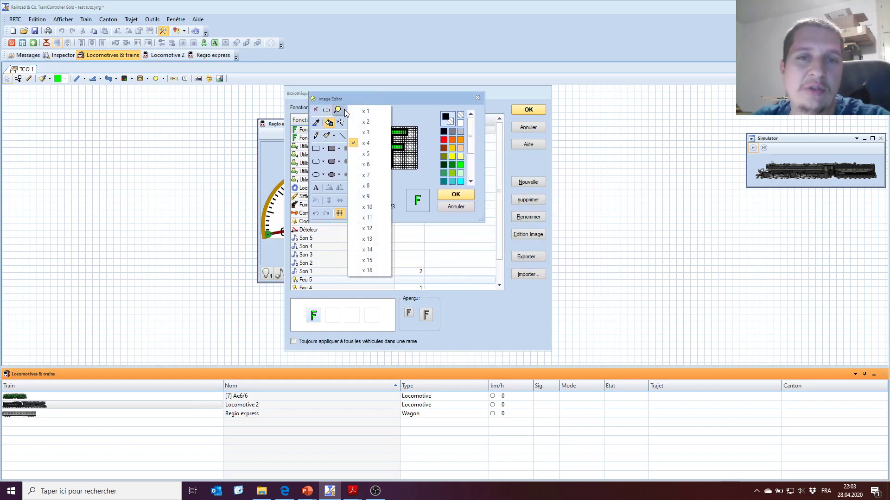
left_click(357, 246)
left_click(344, 109)
left_click(357, 255)
left_click(344, 110)
left_click(366, 250)
left_click(345, 109)
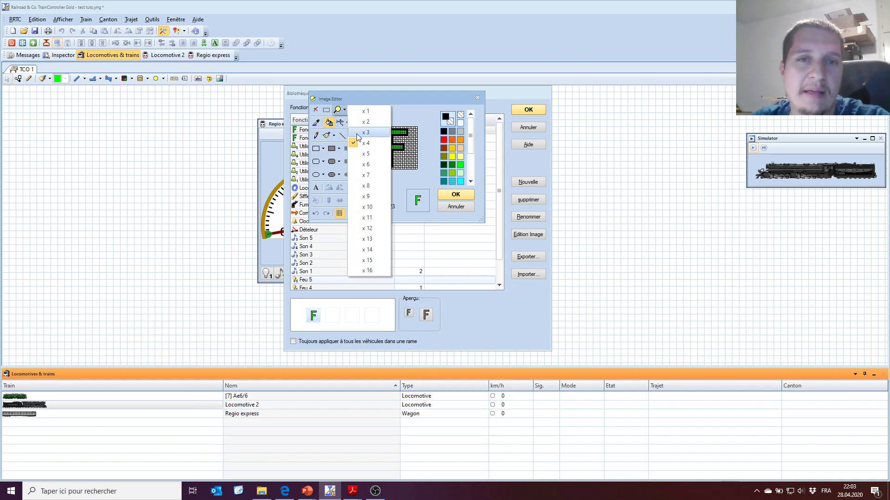
left_click(366, 270)
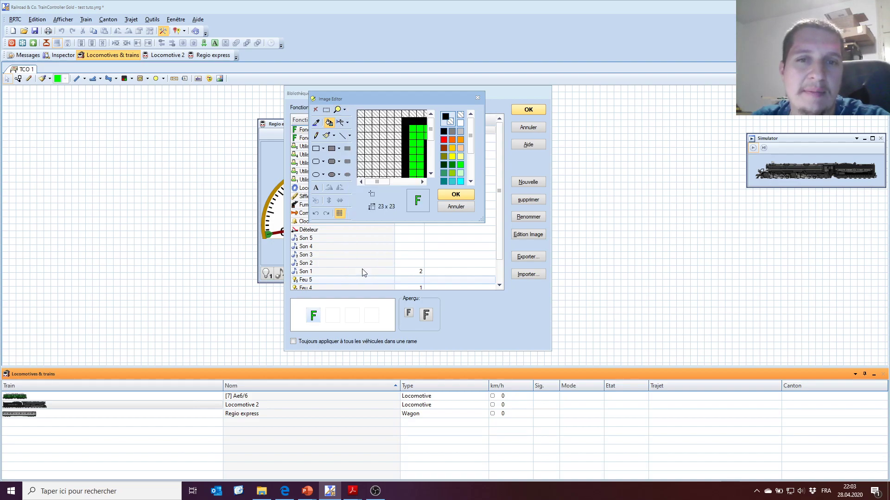
Step: Enlarge the image editor, fill the new function's letter F with bright yellow and accept the image
left_click_drag(481, 220, 673, 377)
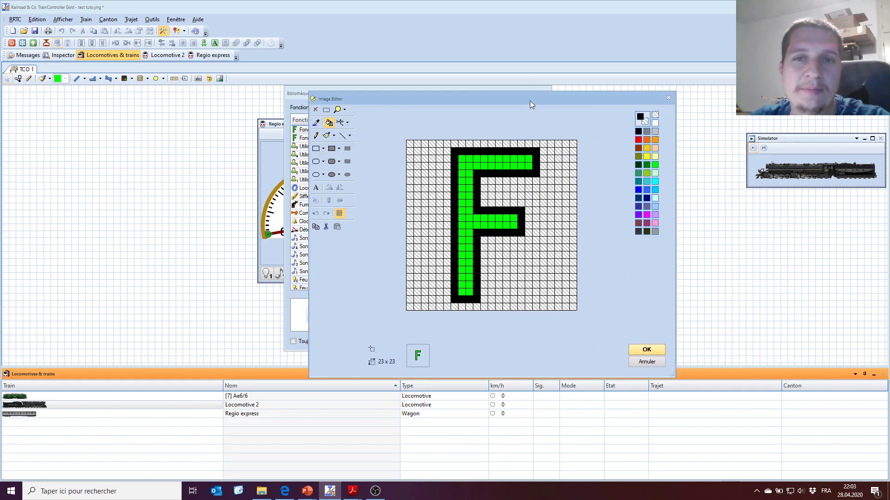
left_click_drag(527, 98, 460, 91)
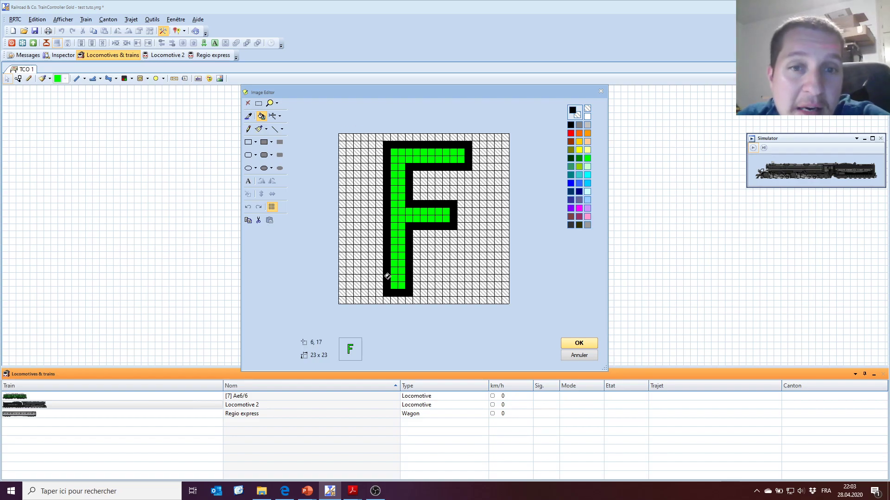
left_click(579, 149)
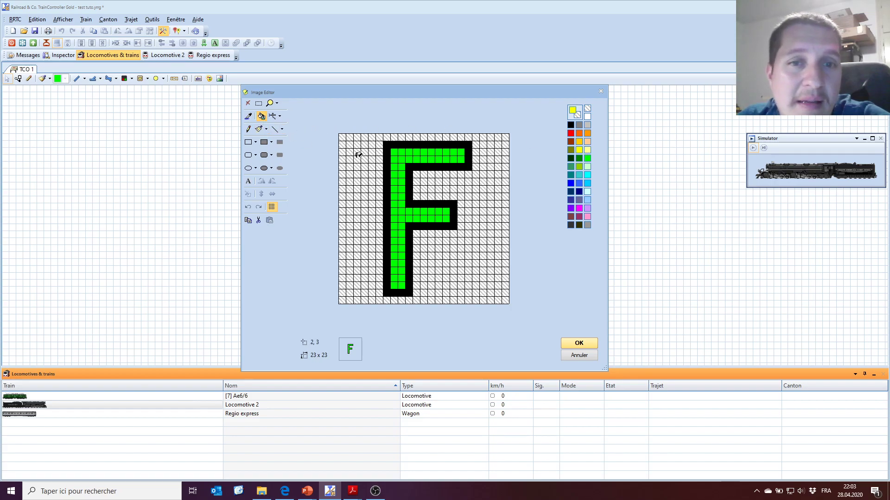
left_click(394, 155)
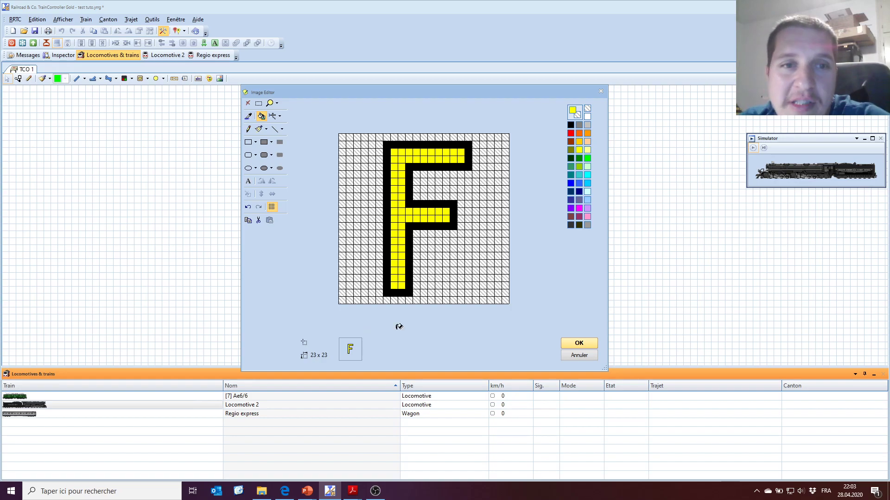
left_click(579, 343)
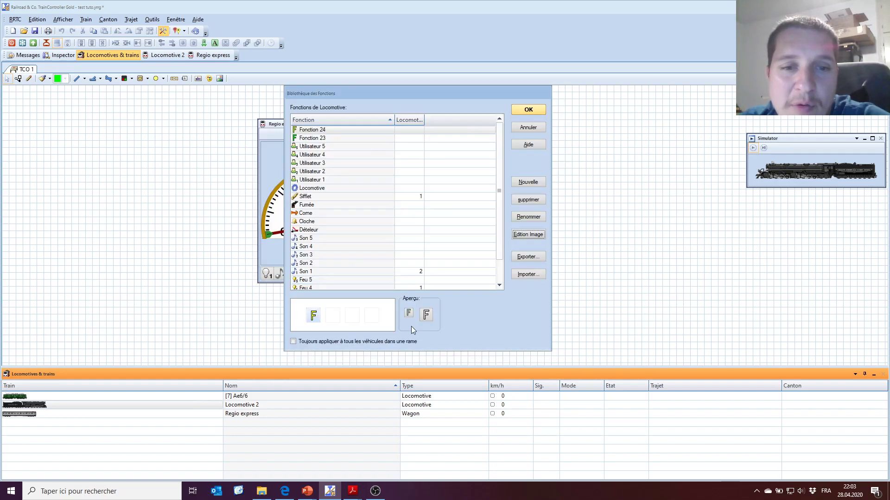
Step: In the new function's empty second image, draw a black rounded-rectangle outline around the full canvas and a filled ellipse at its centre
left_click(333, 316)
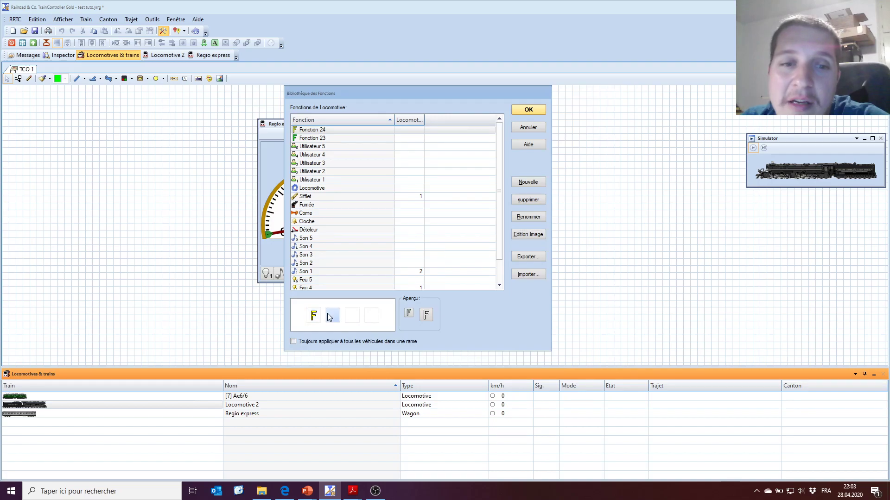
left_click(532, 234)
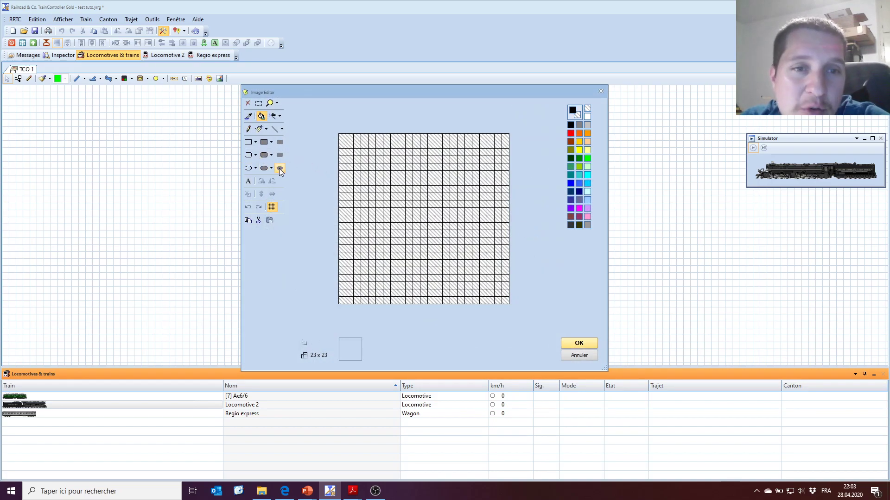
left_click(248, 155)
left_click_drag(342, 138, 503, 301)
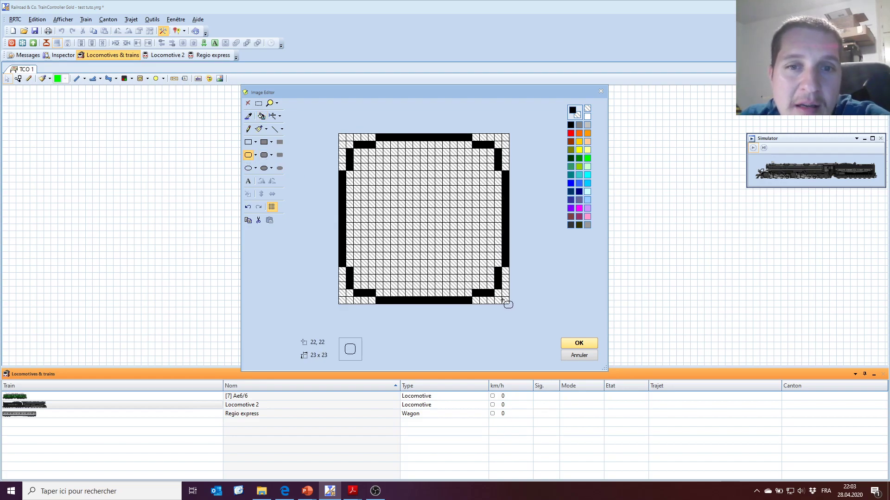
left_click(279, 167)
left_click_drag(400, 193, 452, 251)
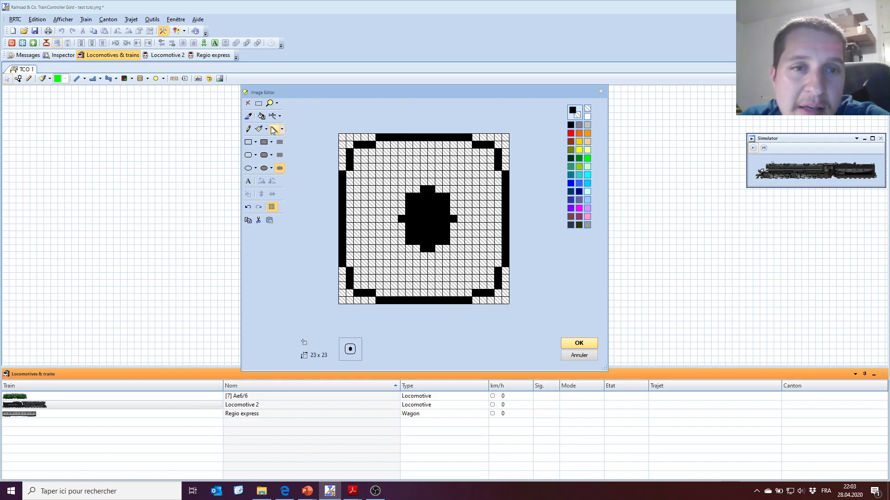
Step: Fill the central ellipse with bright green and the area around it inside the outline with red
left_click(262, 116)
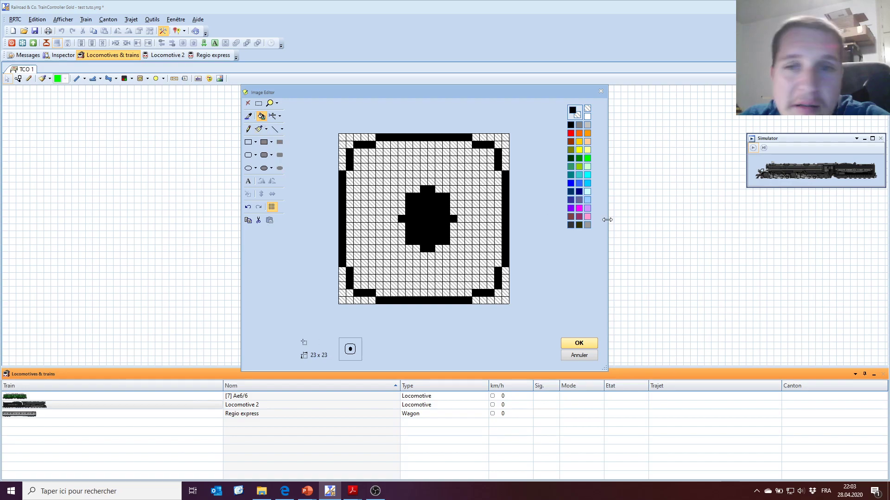
left_click(586, 158)
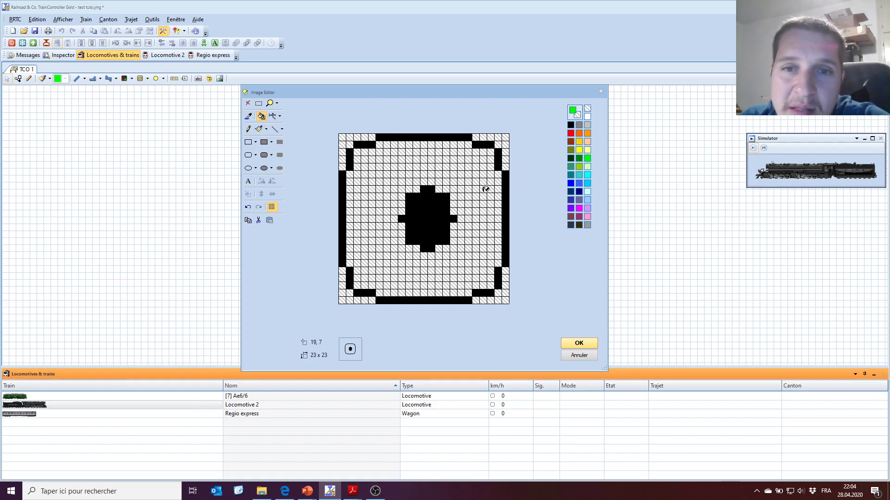
left_click(433, 205)
left_click(570, 133)
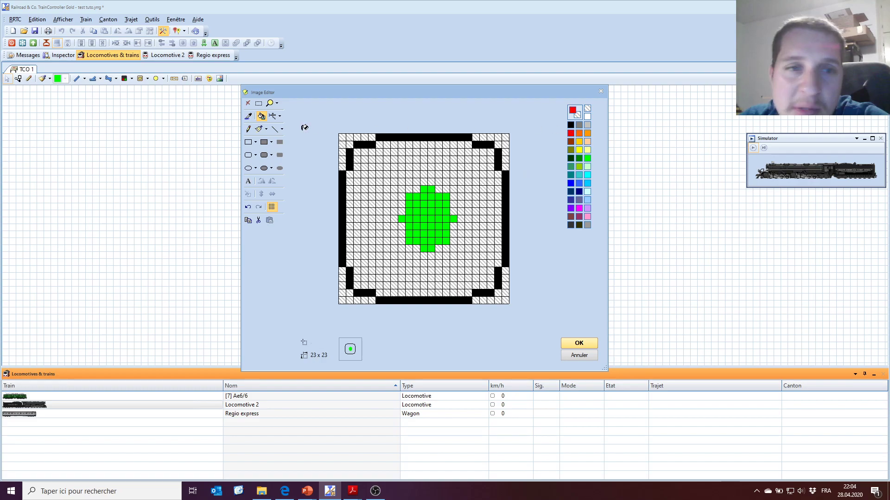
left_click(370, 167)
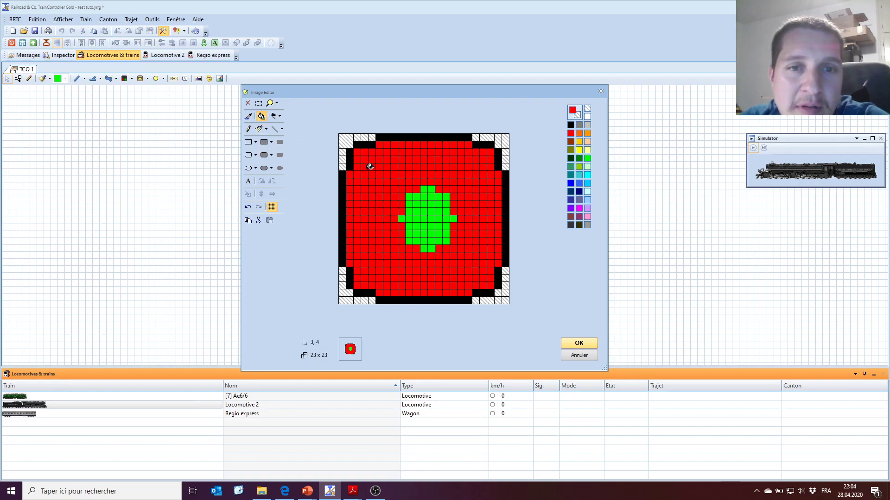
Step: Fill the four corners outside the rounded outline with light grey
left_click(587, 125)
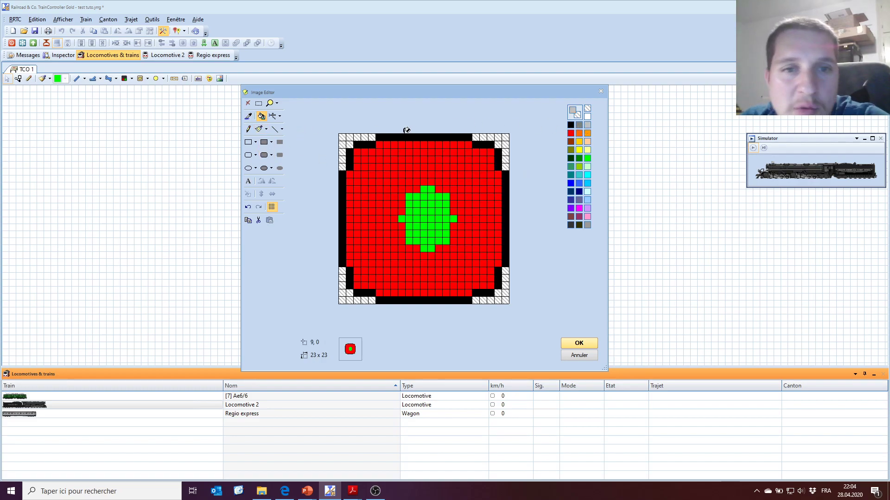
left_click(344, 138)
left_click(343, 291)
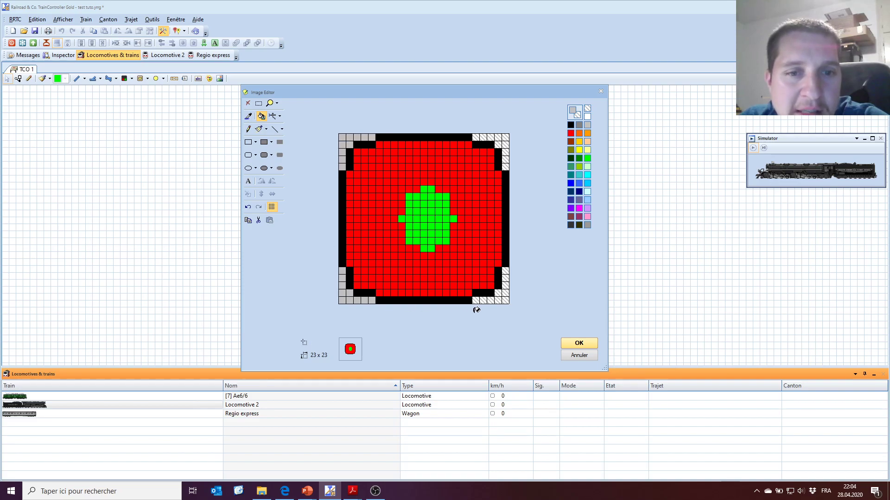
left_click(504, 297)
left_click(499, 137)
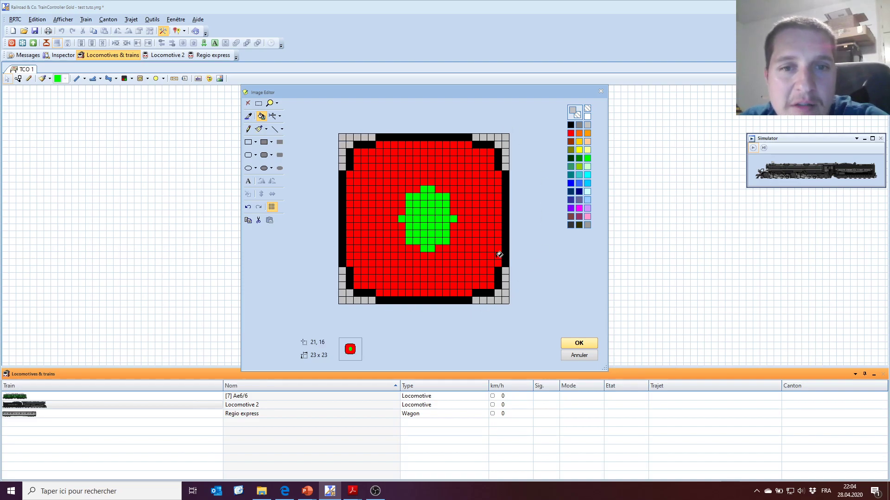
Step: Choose magenta as the drawing colour, try a thick diagonal brush stroke across the icon and undo the stroke
left_click(258, 129)
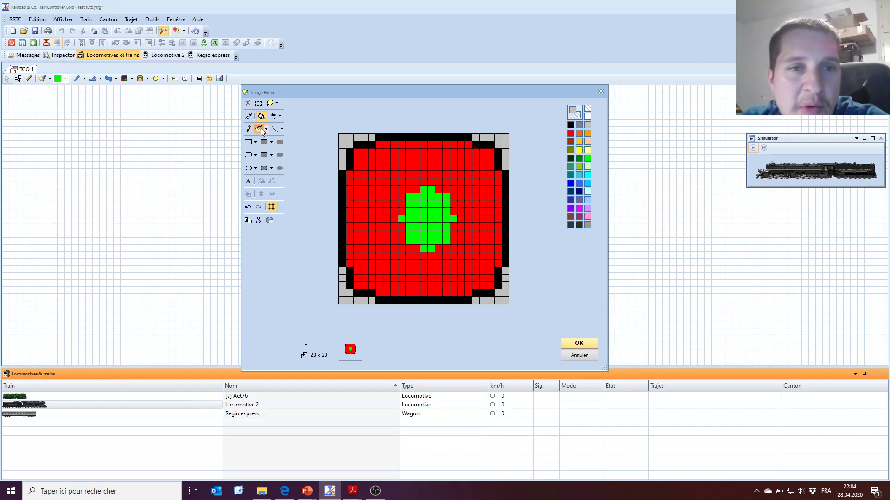
left_click(580, 209)
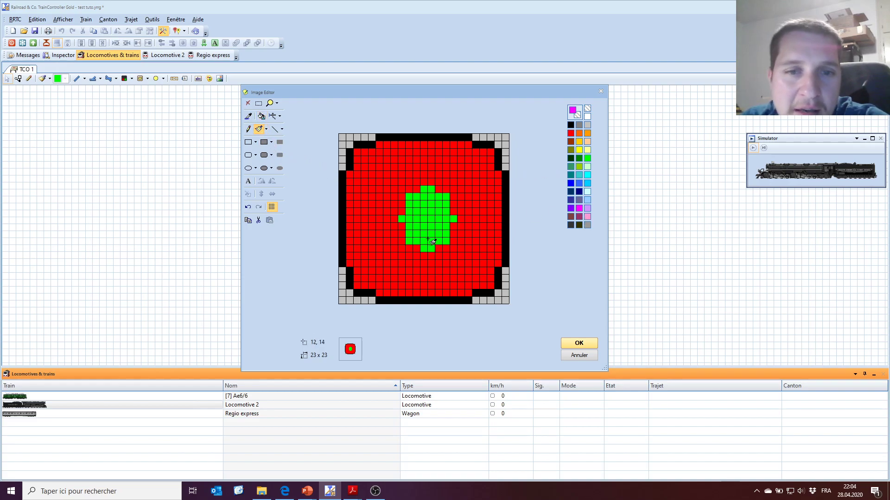
mouse_move(393, 258)
left_mouse_down()
mouse_move(385, 265)
mouse_move(459, 190)
mouse_move(467, 195)
left_mouse_up()
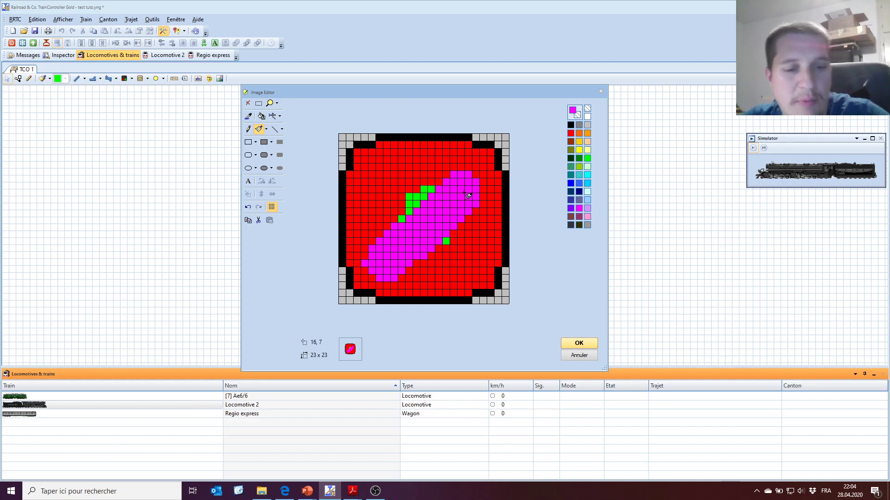
key("ctrl+z")
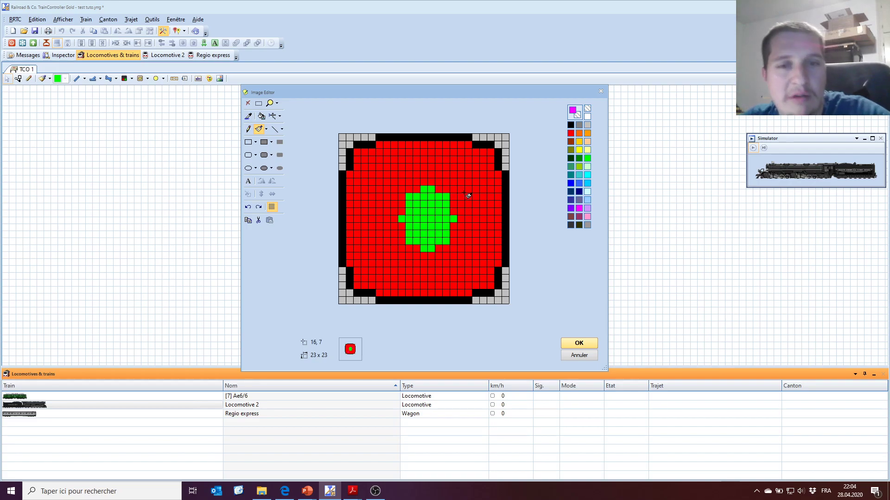
Step: Draw a magenta Petit Cercle line about 16 x 16 pixels diagonally up to the right across the icon and accept the image
left_click(282, 130)
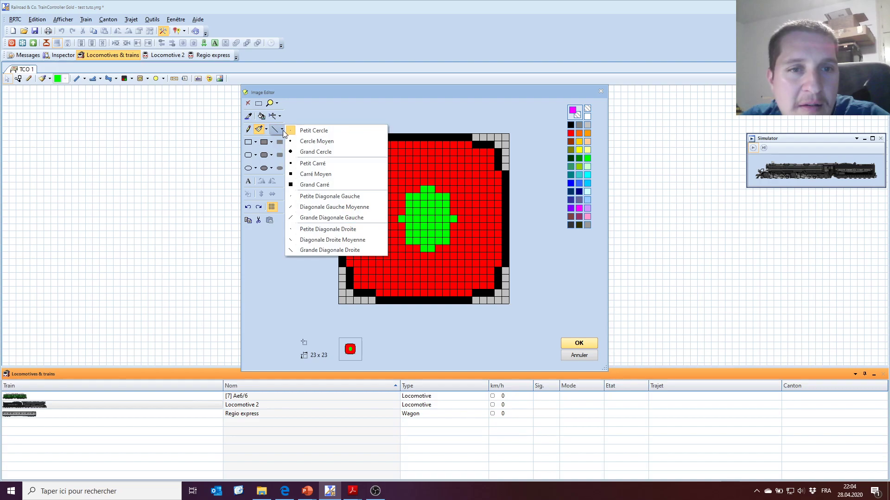
left_click(305, 135)
mouse_move(372, 271)
left_mouse_down()
mouse_move(422, 243)
mouse_move(482, 160)
left_mouse_up()
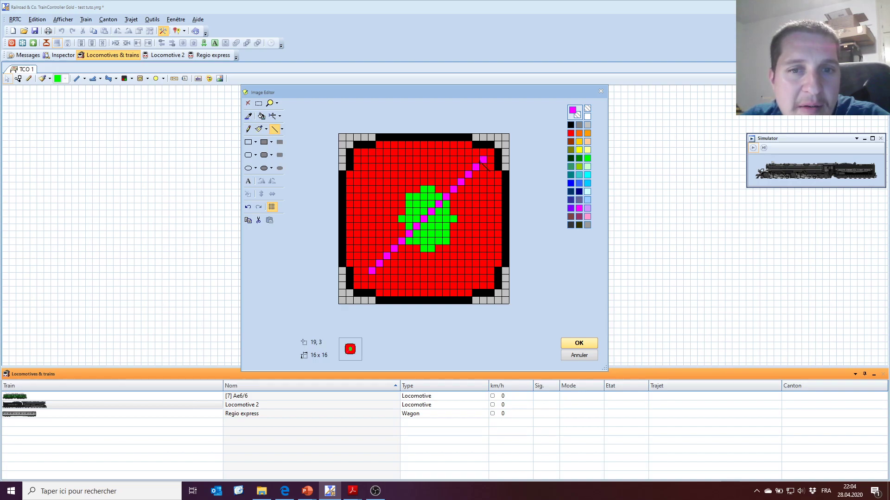
left_click(577, 343)
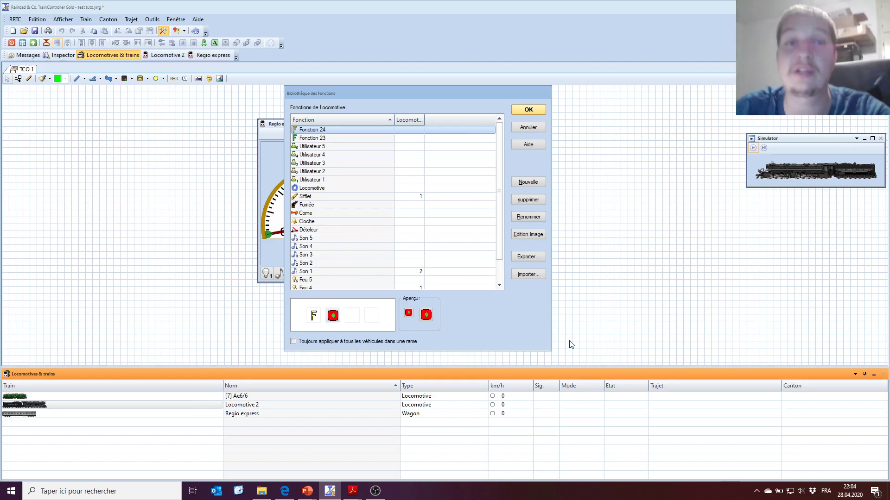
Step: Rename the library function Fonction 24 as "Feu cligno"
left_click(532, 217)
left_click(335, 130)
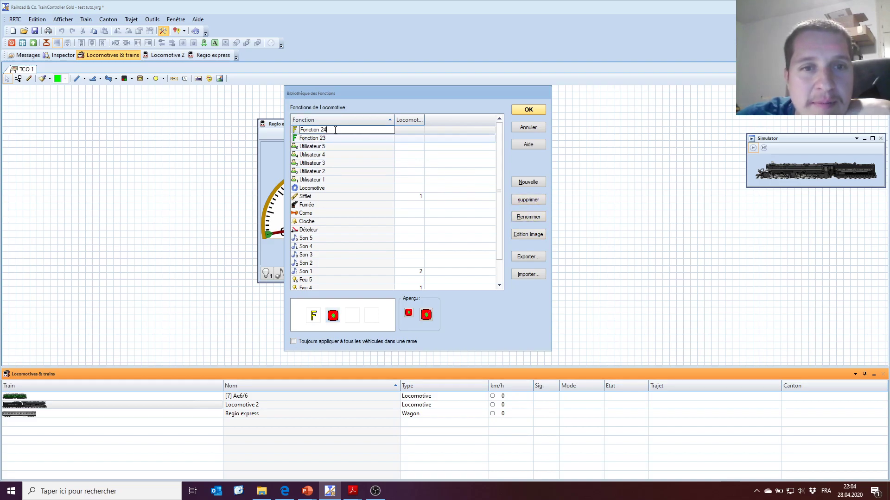
left_click_drag(330, 132, 298, 131)
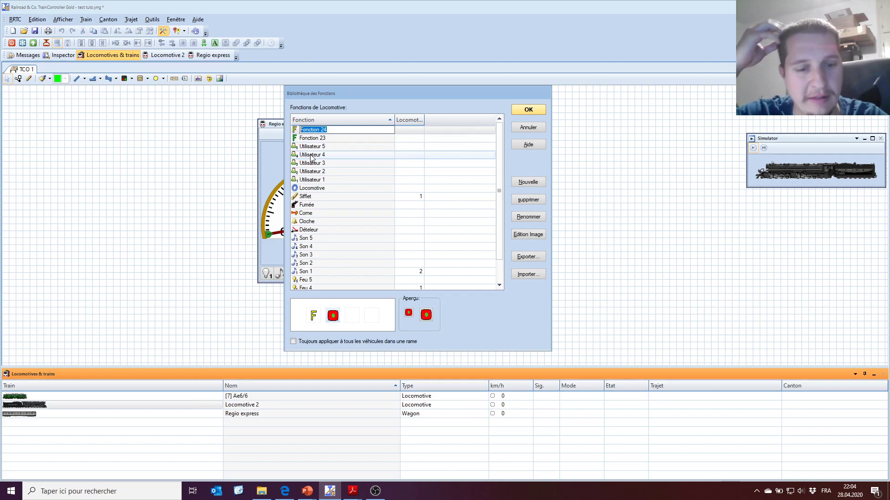
type("Feu")
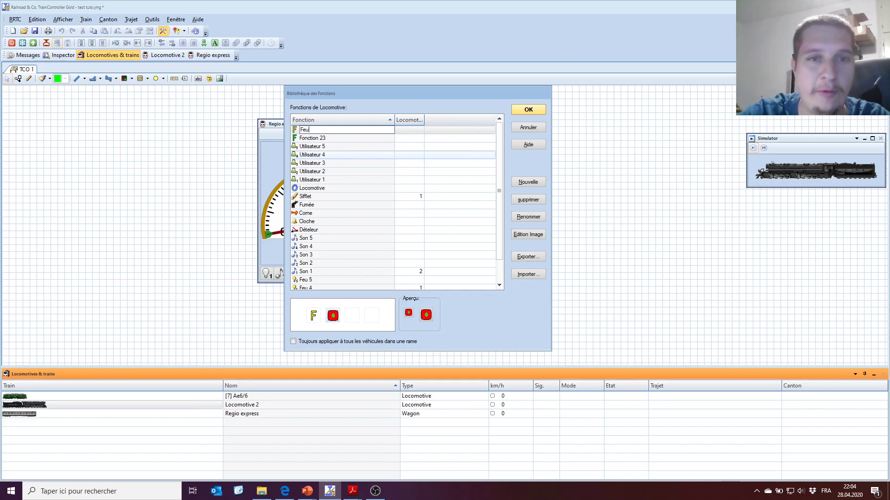
type("igno")
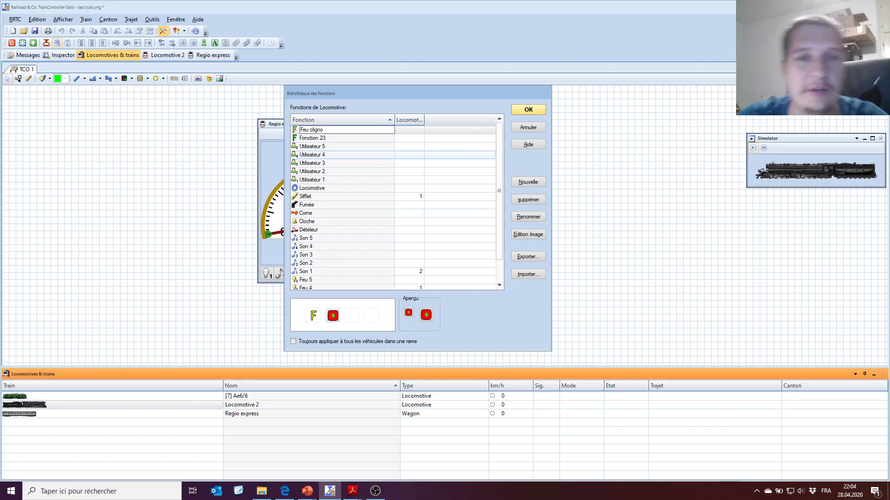
left_click(319, 171)
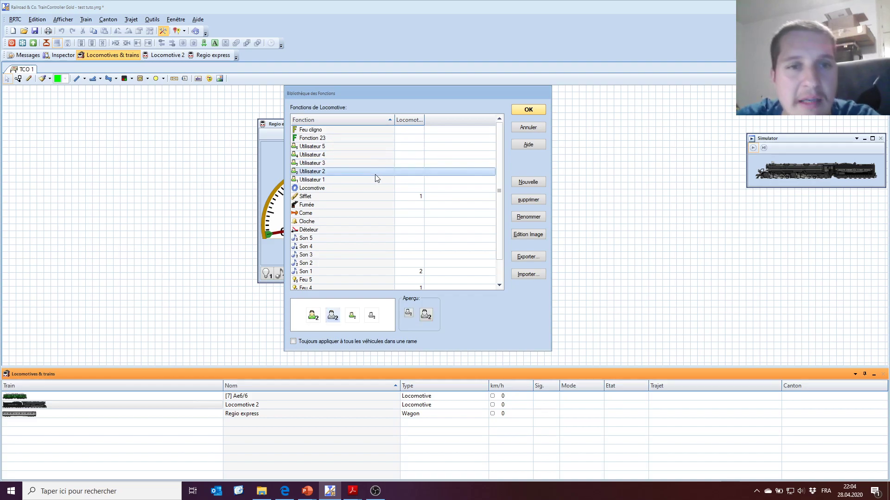
Step: Delete Fonction 23 from the function library and accept the library changes
left_click(340, 138)
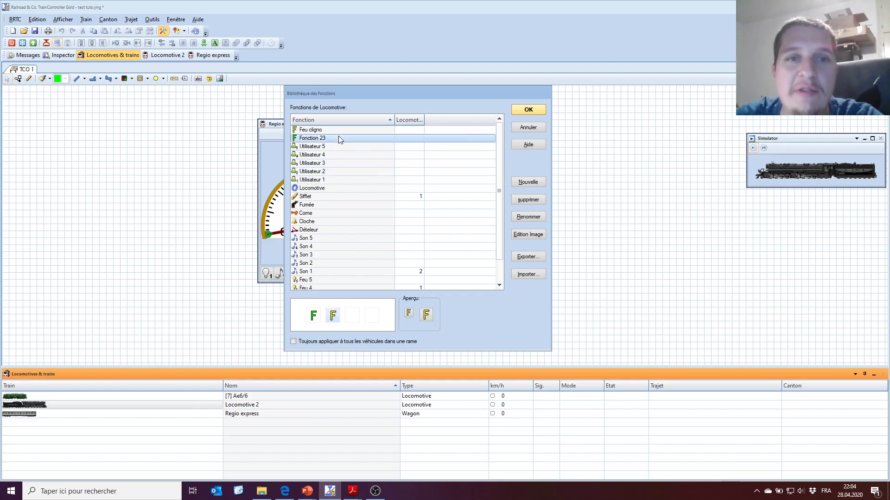
left_click(528, 200)
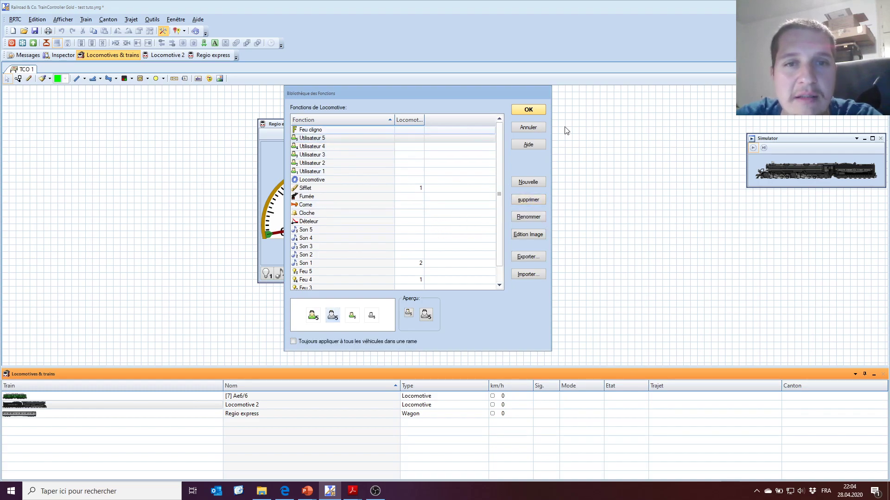
left_click(538, 110)
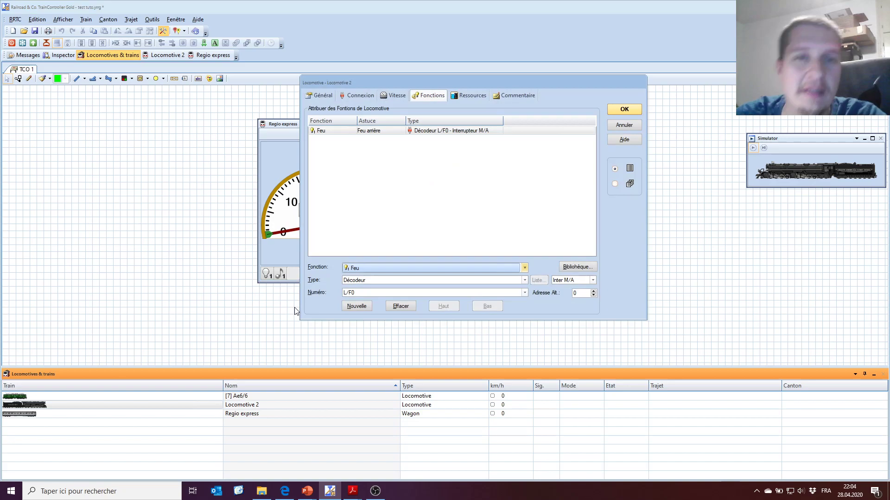
Step: Add a new function to Locomotive 2 and assign it the library function Feu cligno
left_click(358, 307)
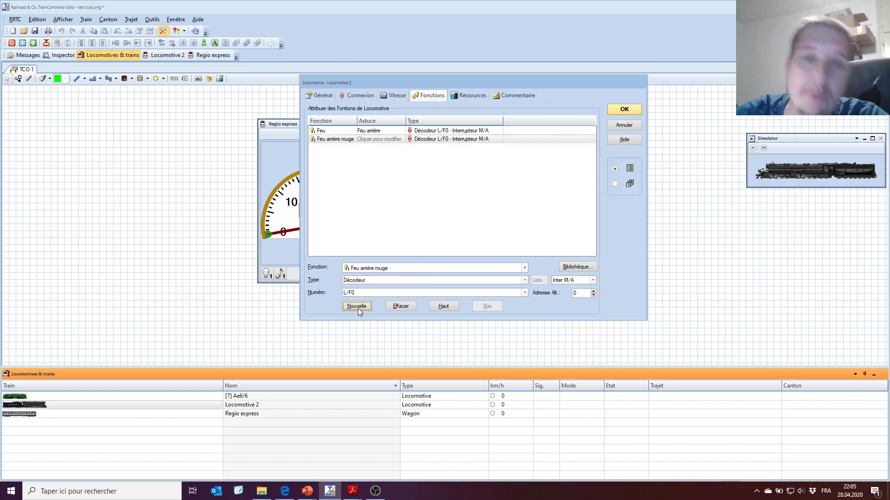
left_click(326, 140)
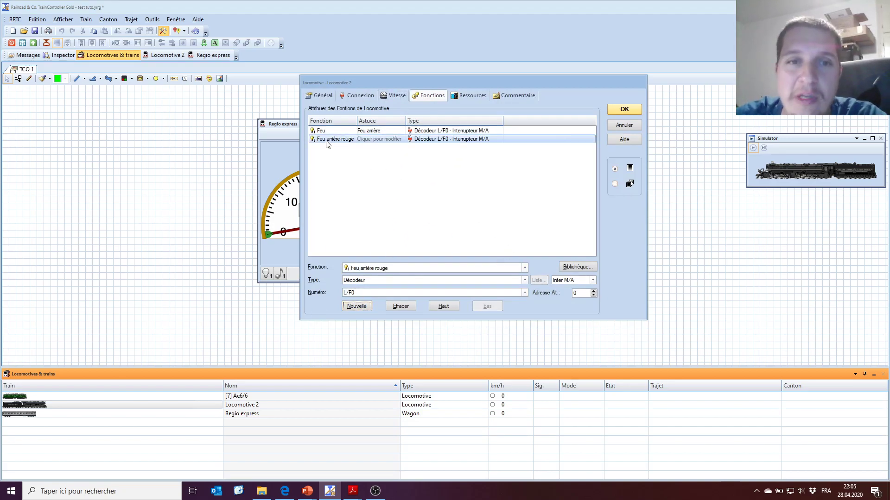
left_click(525, 267)
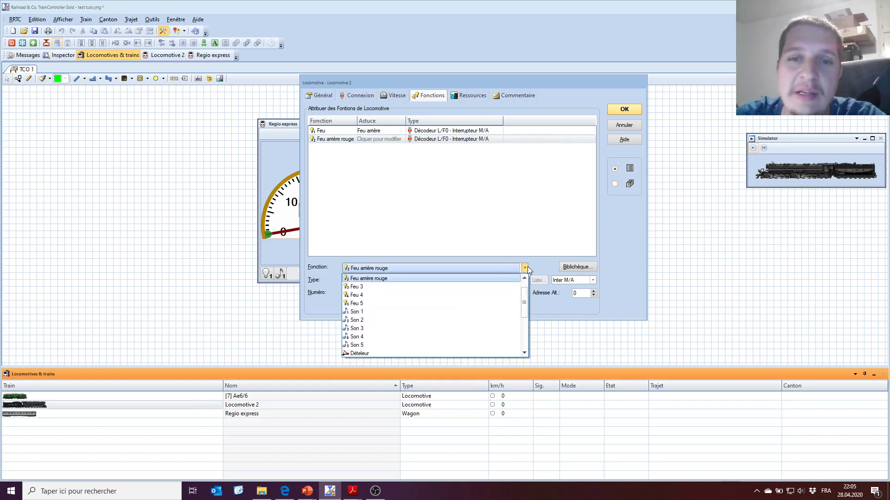
left_click_drag(525, 299, 525, 331)
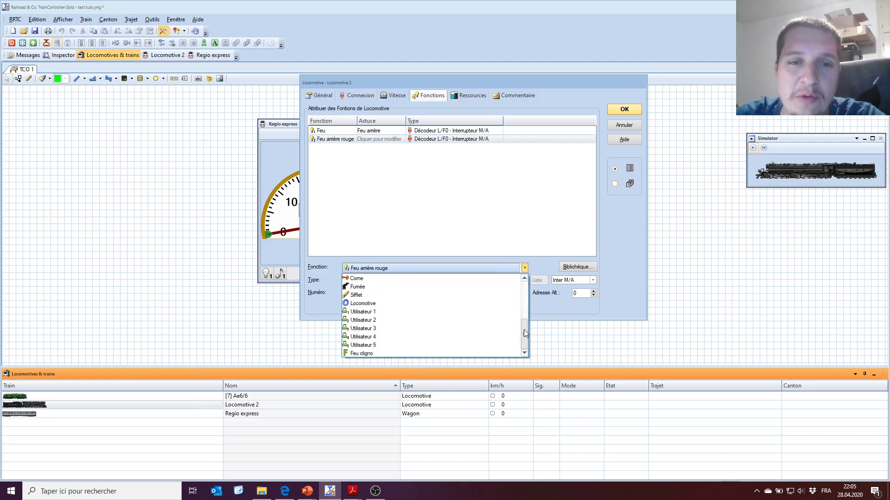
left_click(371, 353)
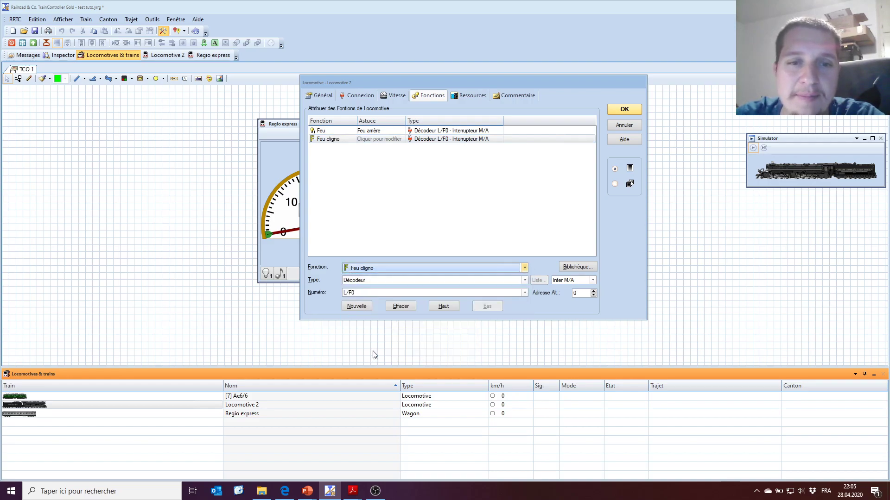
Step: Set Feu cligno's decoder number to F11, accept the locomotive settings and try the function on Locomotive 2's speedometer window
left_click(478, 139)
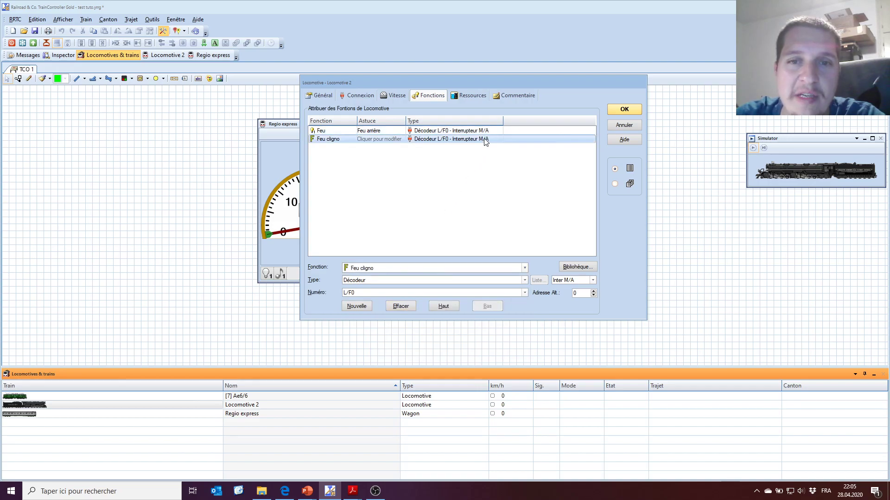
left_click(525, 293)
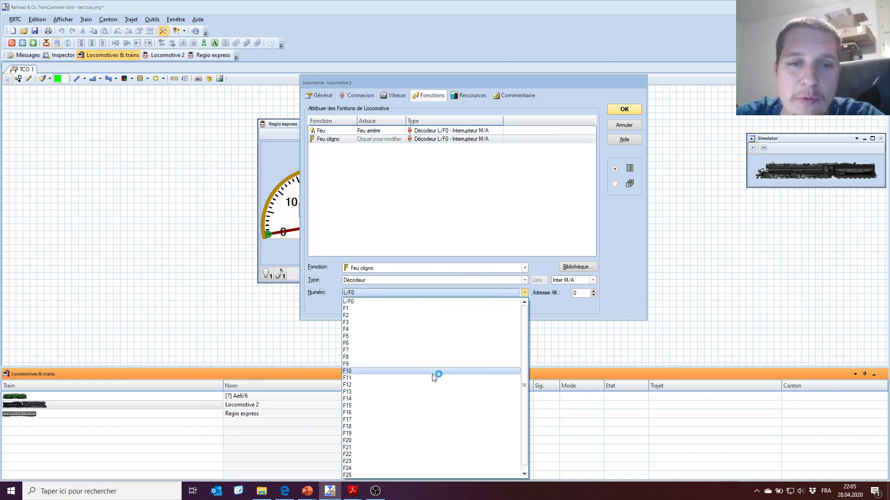
left_click(430, 375)
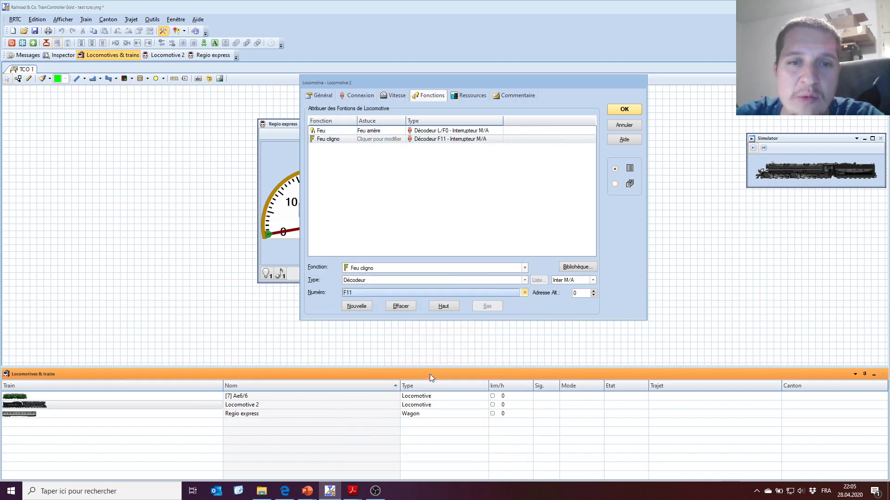
left_click(628, 112)
left_click(429, 280)
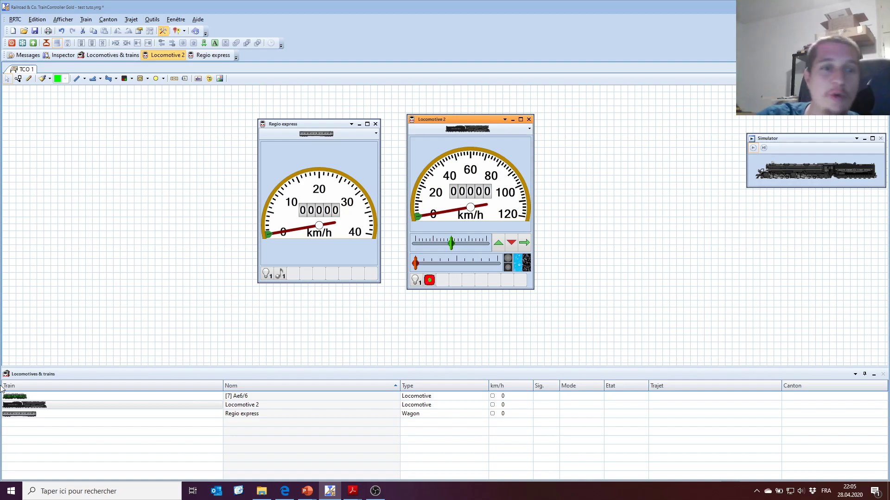
Step: Open the function library from Locomotive 2's function settings and compare the icon images of Utilisateur 4 and Feu cligno
left_click(90, 405)
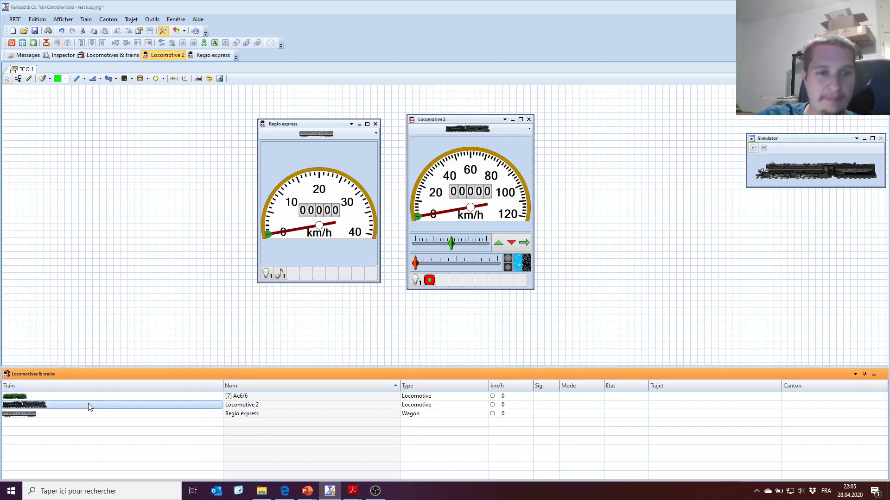
double_click(89, 406)
left_click(332, 140)
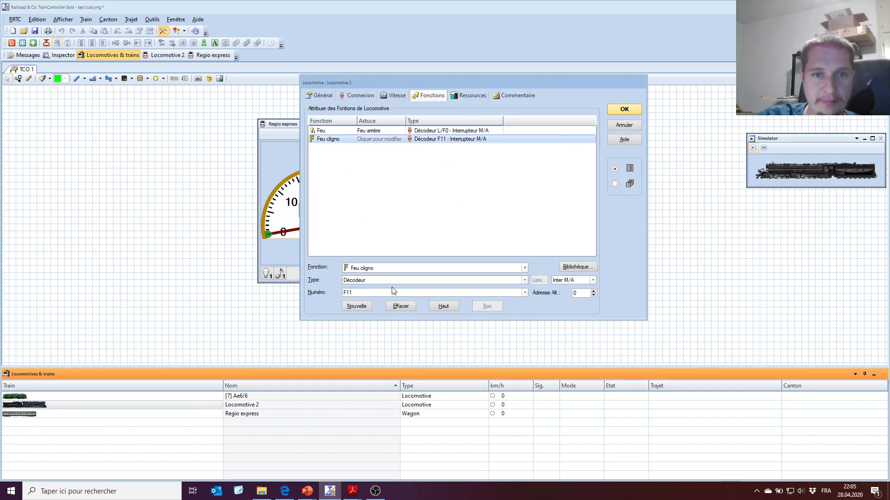
left_click(576, 268)
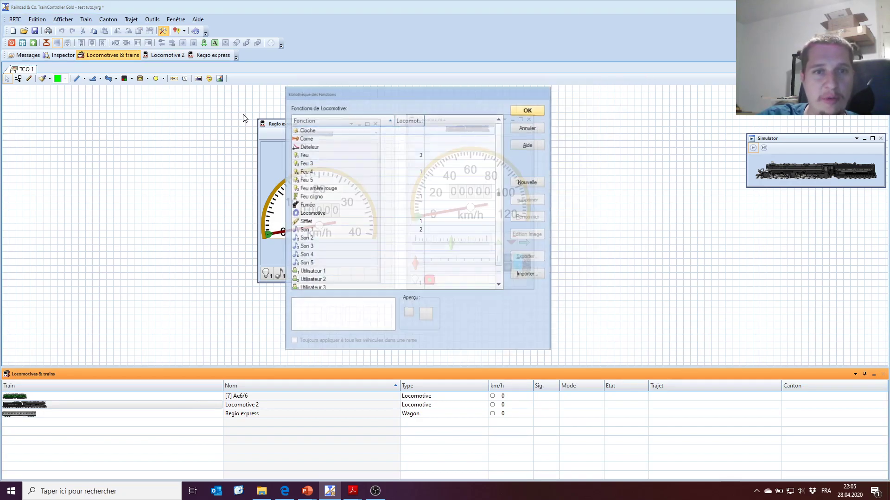
scroll(379, 195, "down", 1)
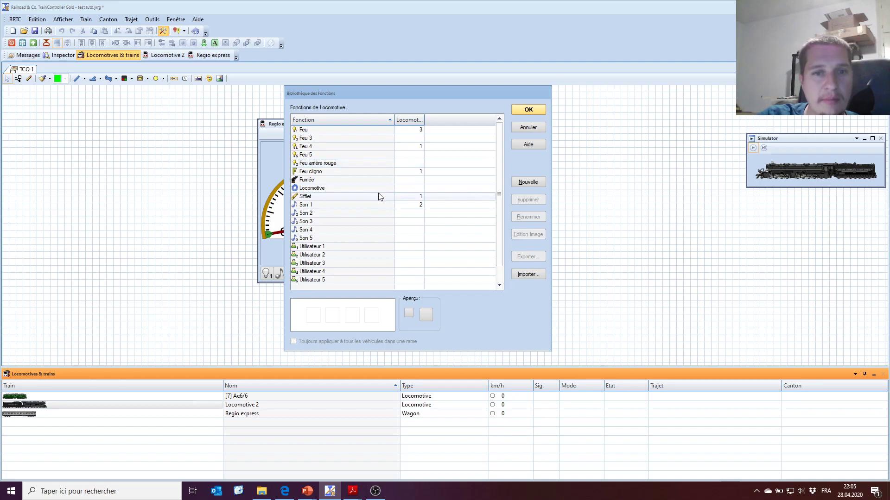
left_click(357, 274)
scroll(357, 277, "down", 1)
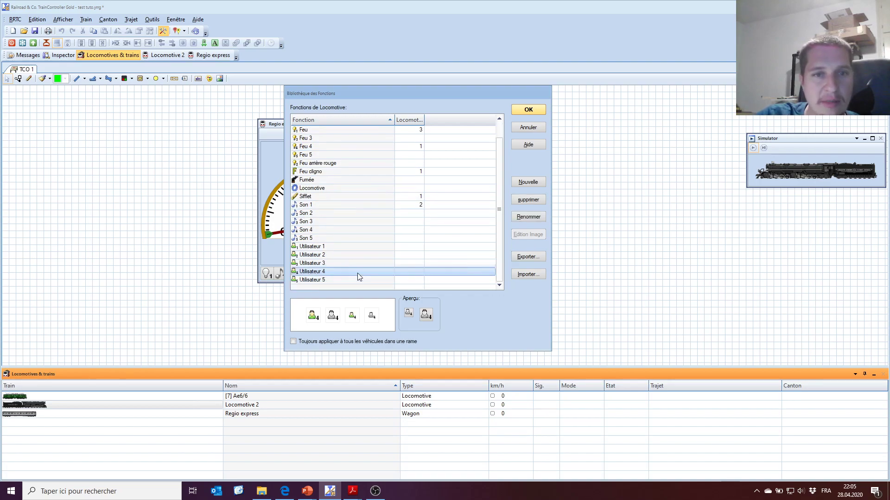
left_click(327, 170)
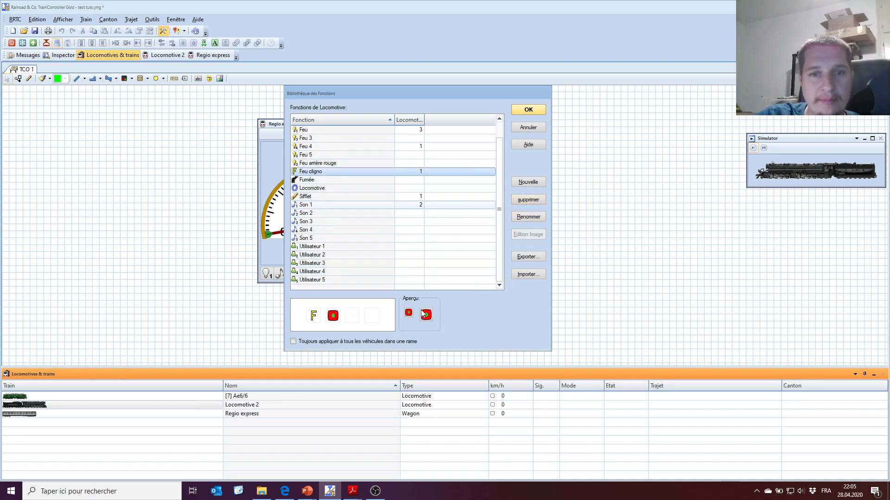
left_click(334, 317)
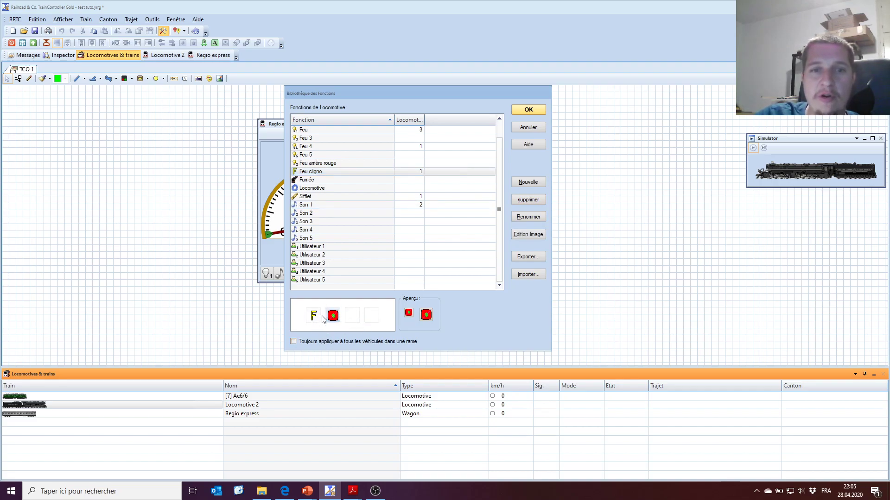
left_click(331, 172)
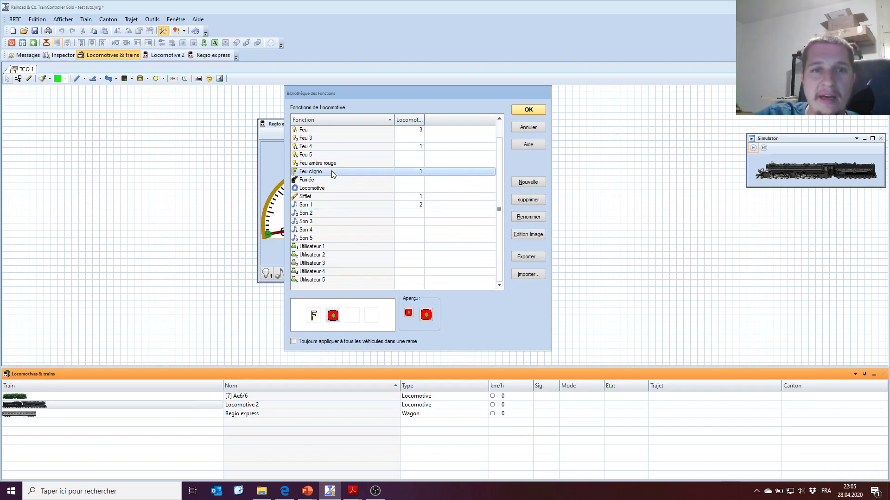
Step: Copy the whole 23 x 23 light bulb image from the first icon of the library function Feu
left_click(325, 130)
left_click(313, 316)
left_click(524, 233)
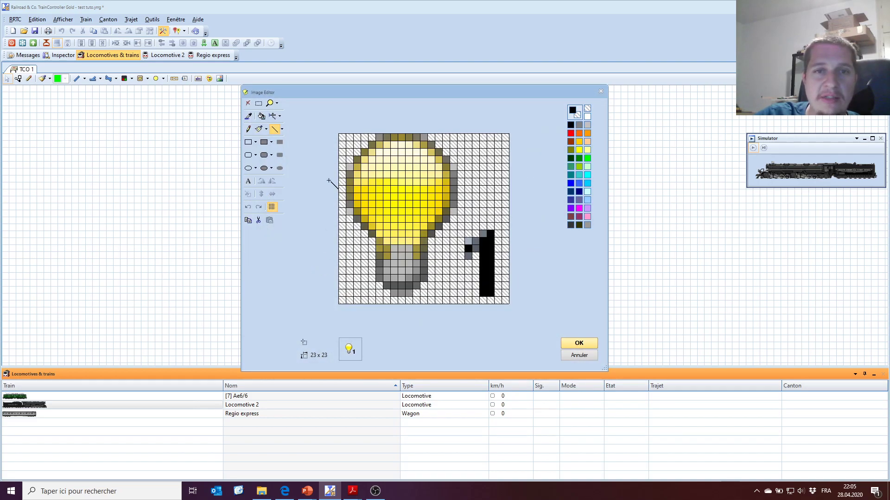
left_click(259, 104)
left_click_drag(340, 135, 505, 310)
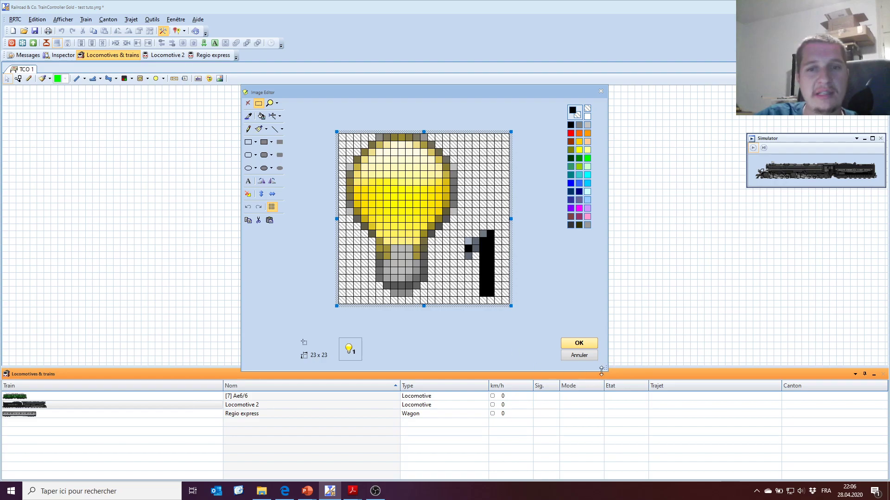
left_click(591, 344)
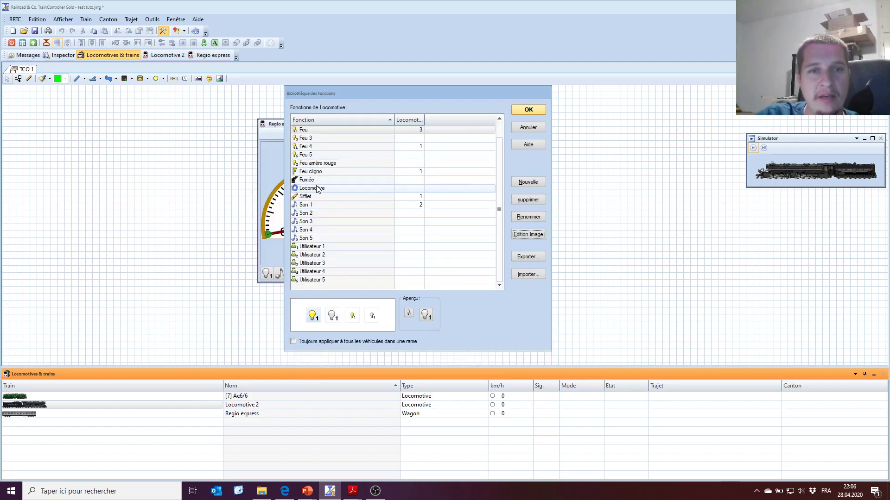
Step: Replace Feu cligno's red second icon with the copied light bulb image, undoing an extra clearing of the canvas
left_click(314, 172)
left_click(334, 316)
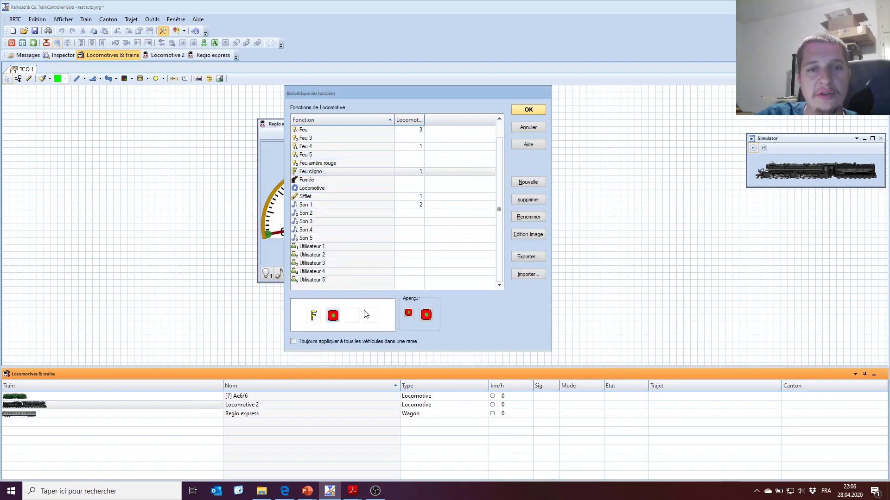
left_click(524, 235)
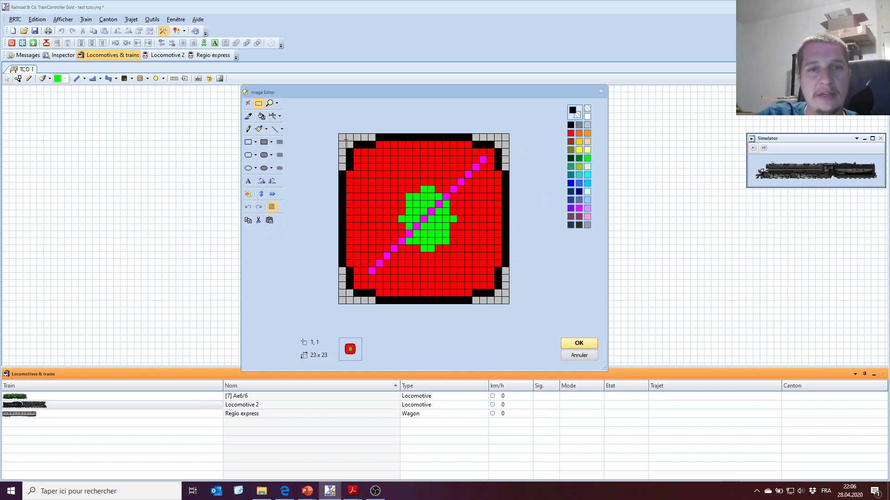
left_click_drag(336, 132, 528, 306)
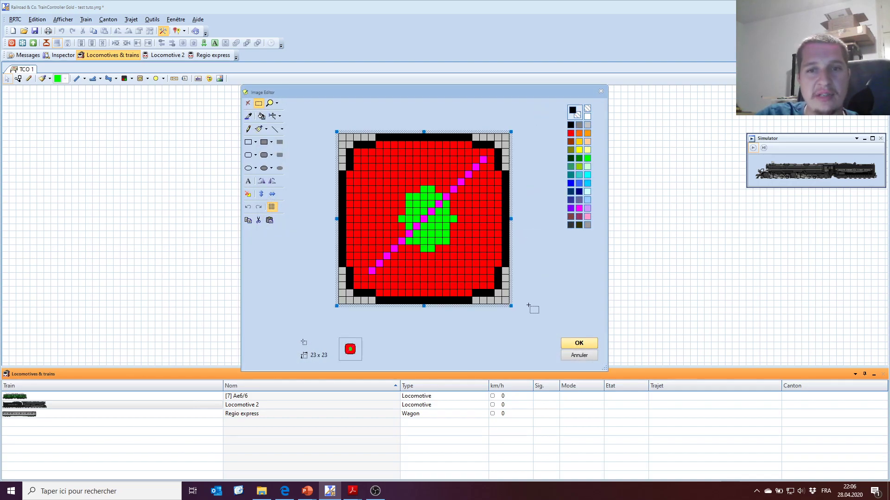
key("Delete")
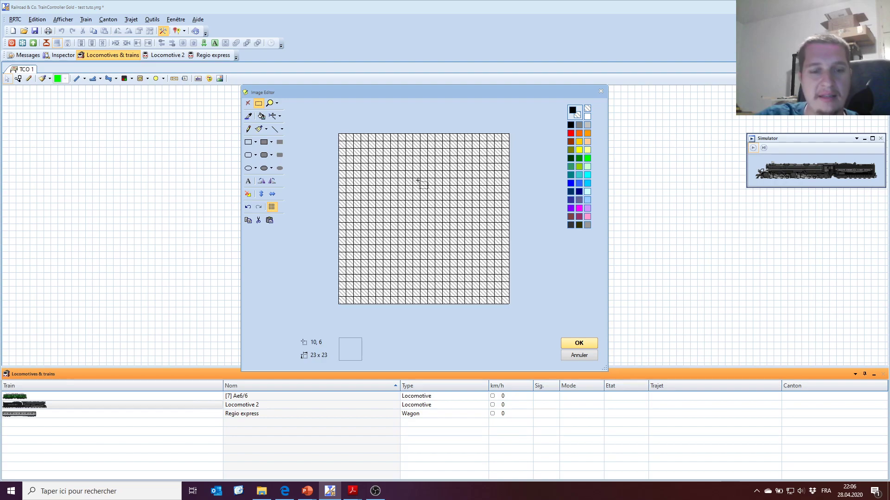
key("ctrl+v")
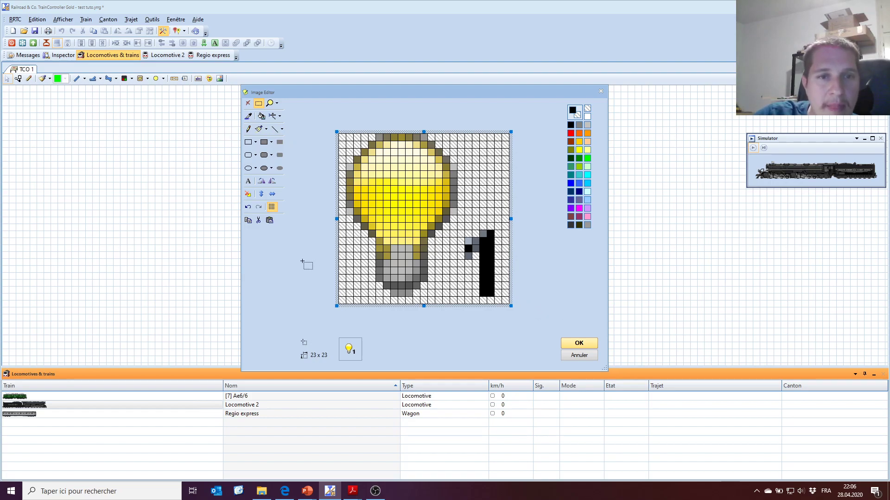
left_click(249, 103)
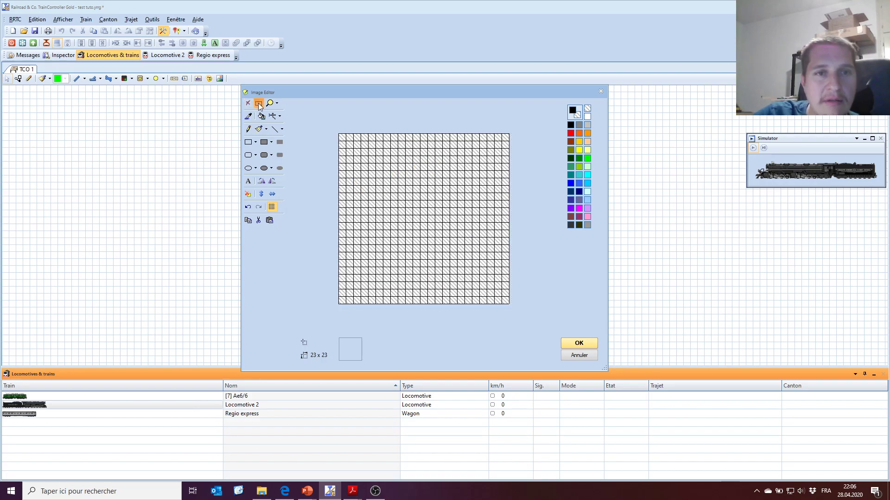
key("ctrl+z")
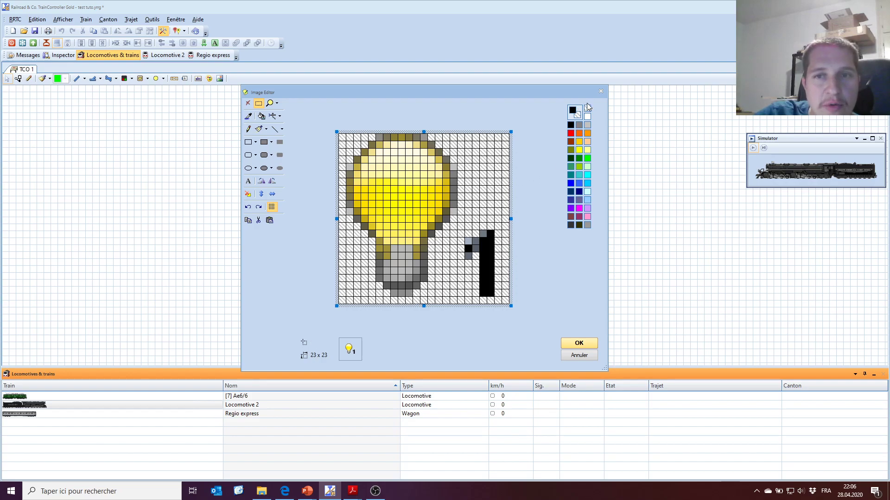
Step: Erase the numeral 1 beside the bulb with a transparent brush and accept the image, library and locomotive changes
left_click(587, 109)
left_click(259, 130)
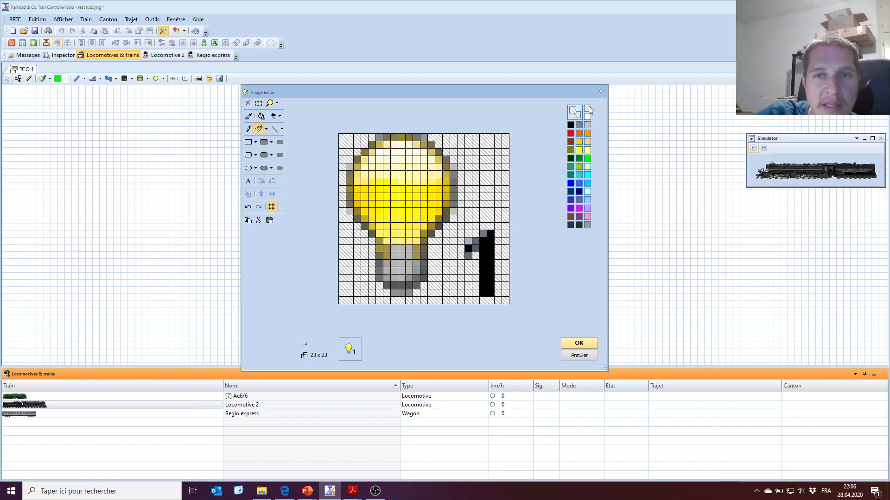
left_click(484, 234)
left_click(468, 249)
left_click(488, 274)
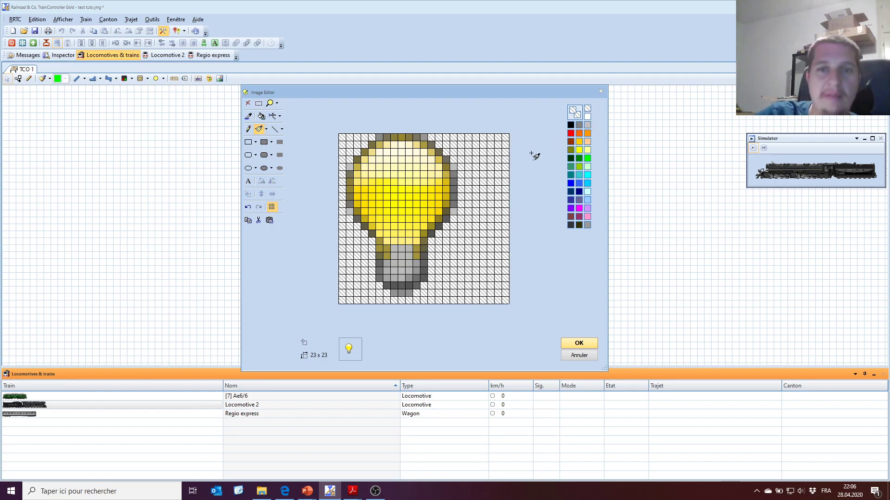
left_click(578, 344)
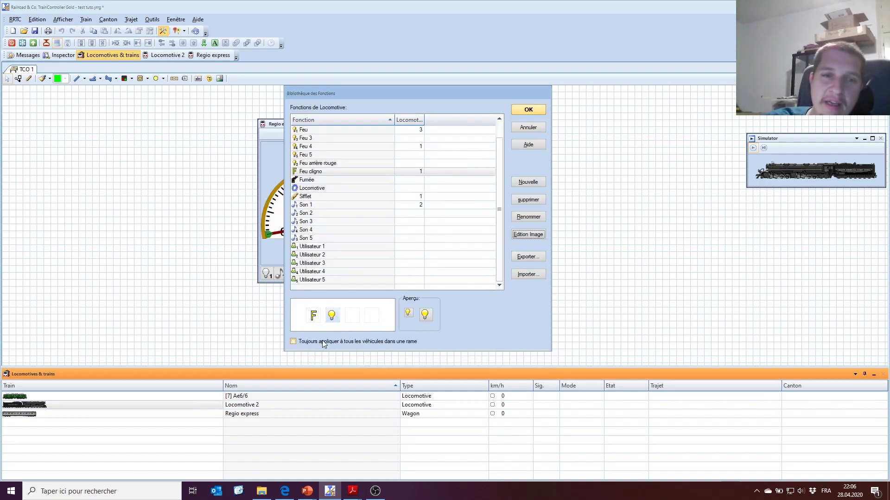
left_click(516, 111)
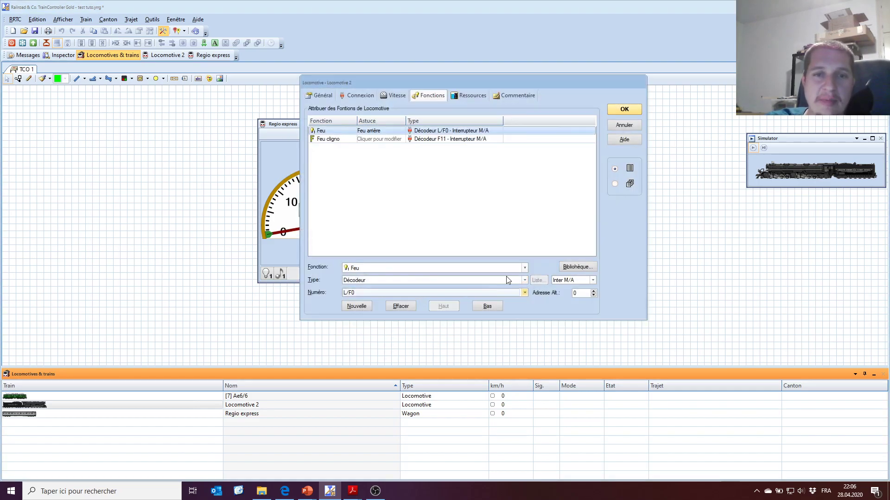
left_click(617, 111)
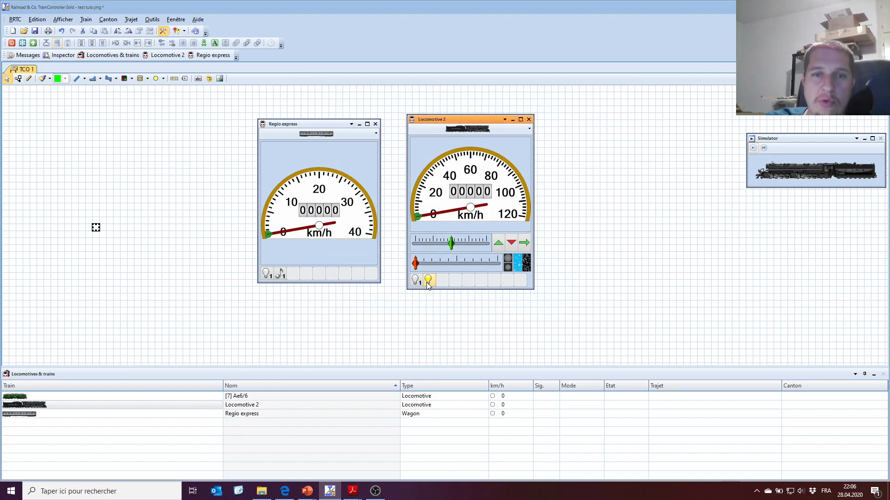